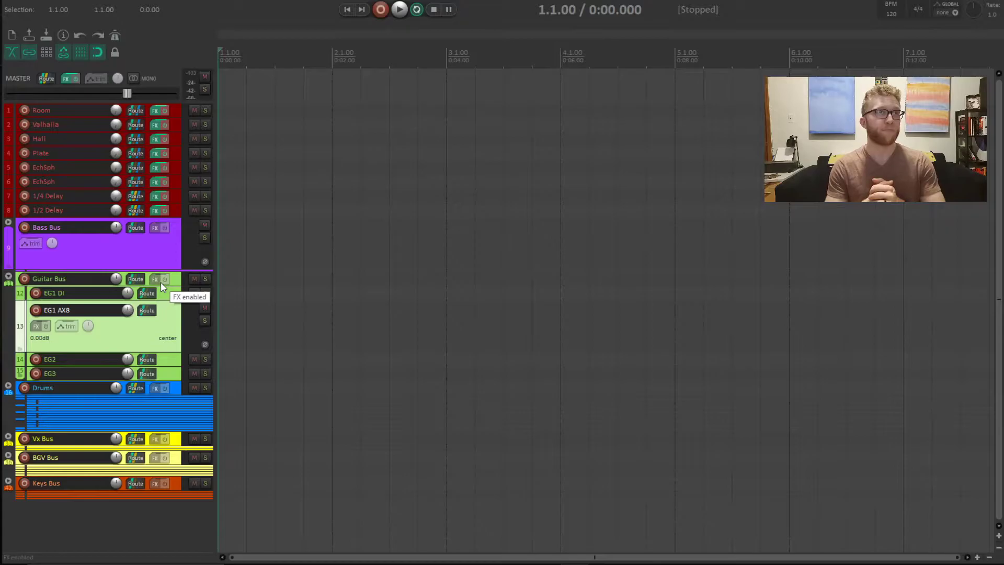
- Expand the Keys Bus, BGV Bus, Vx Bus and Drums folders to show the tracks inside them
click(8, 481)
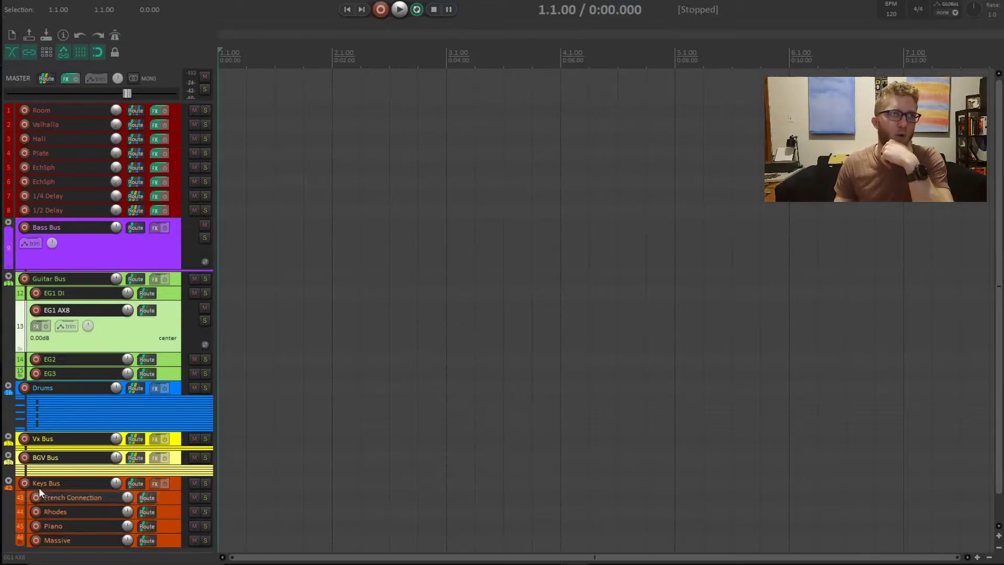
scroll(40, 487, down, 1)
click(8, 427)
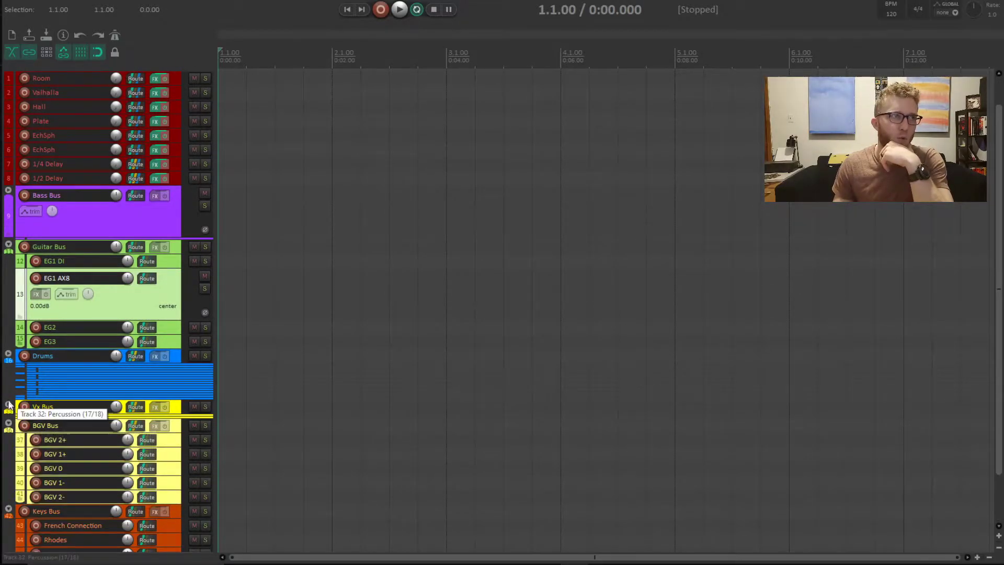
click(9, 408)
click(9, 353)
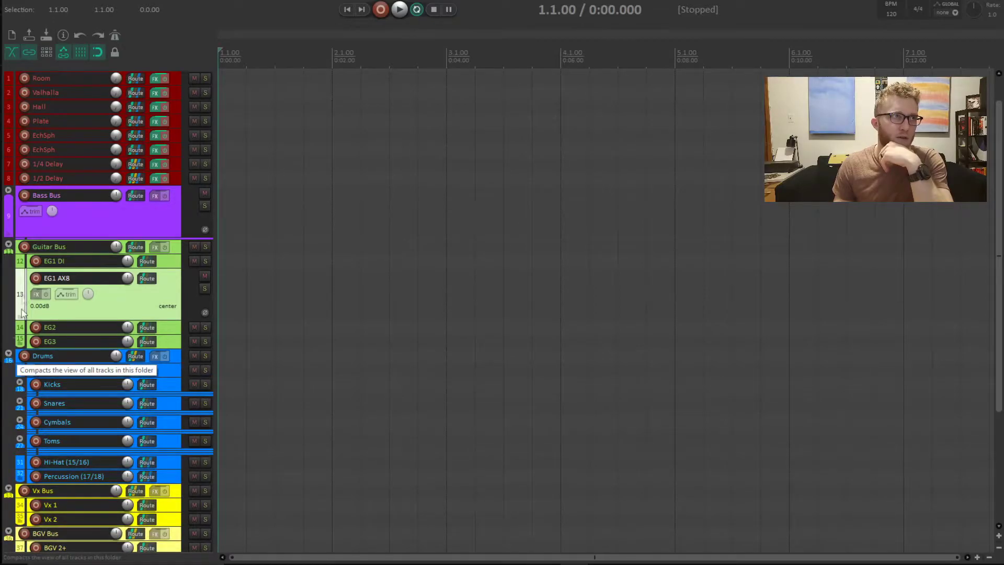
scroll(191, 548, down, 5)
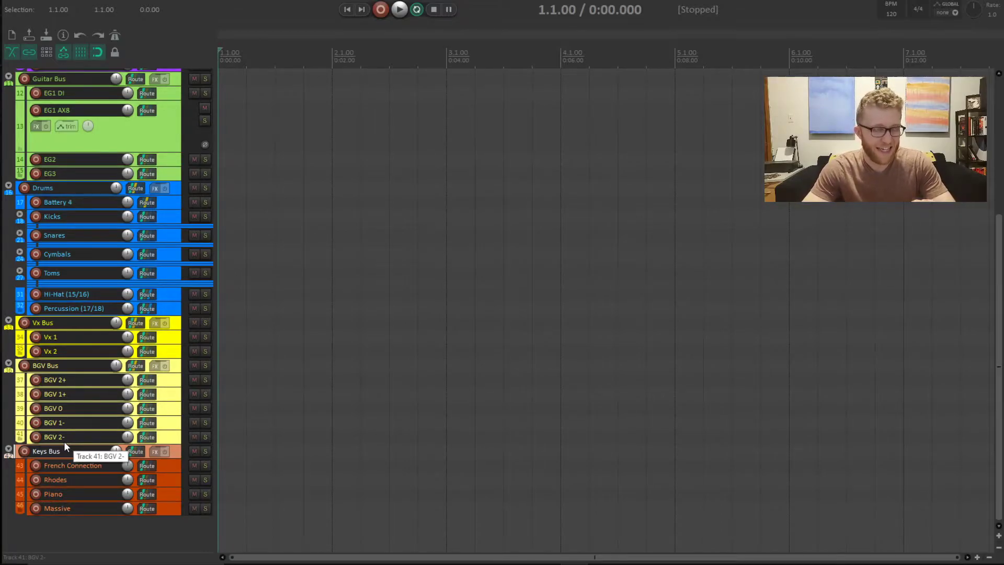
- Go through the BGV Bus and its child tracks one by one, from BGV 2+ down to BGV 2-
click(177, 370)
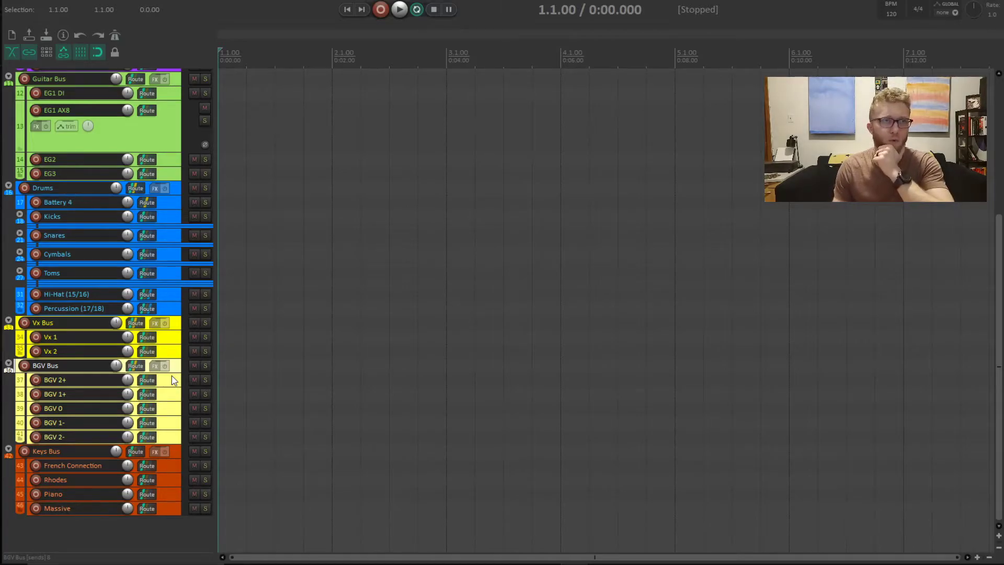
click(169, 411)
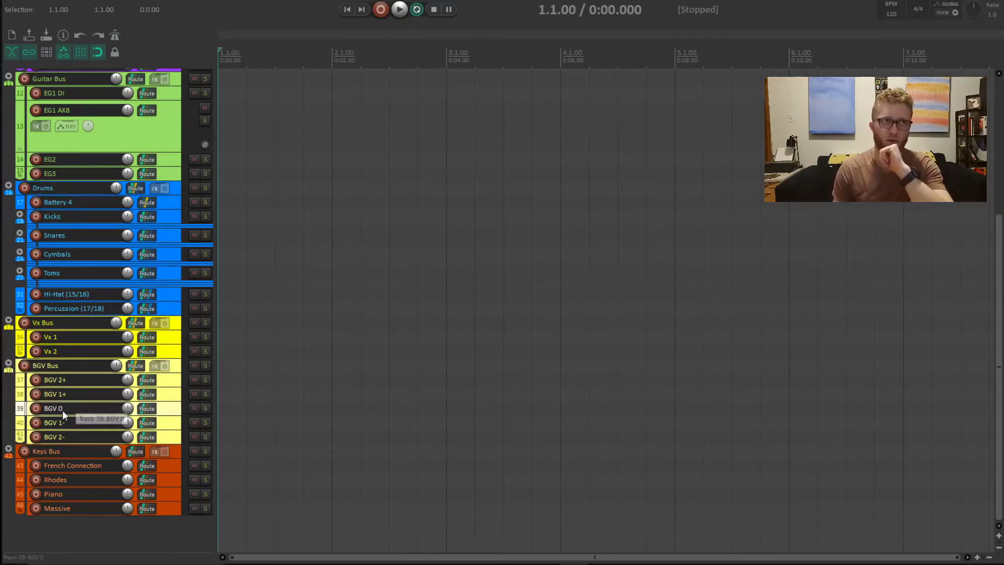
click(170, 426)
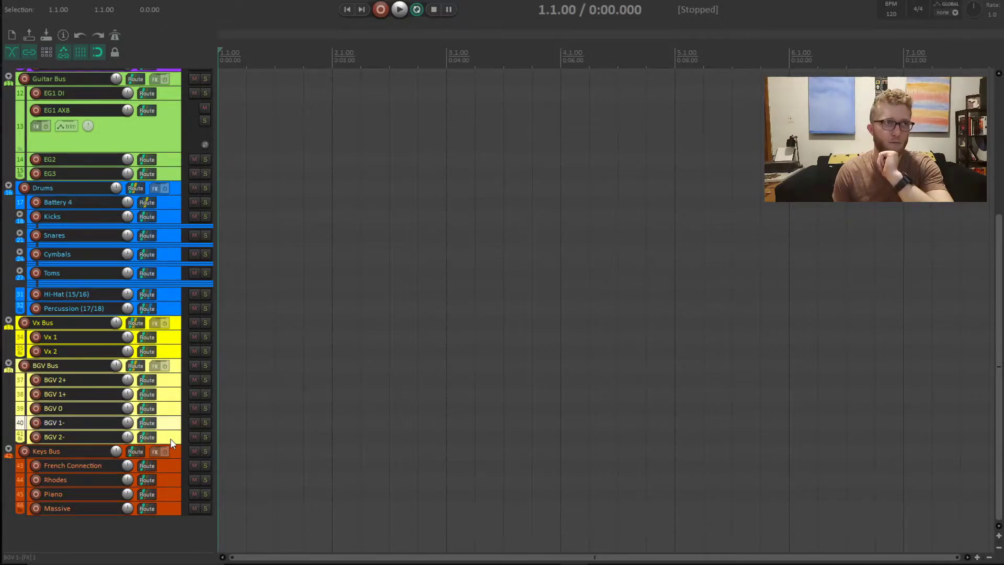
click(171, 395)
click(174, 383)
click(172, 412)
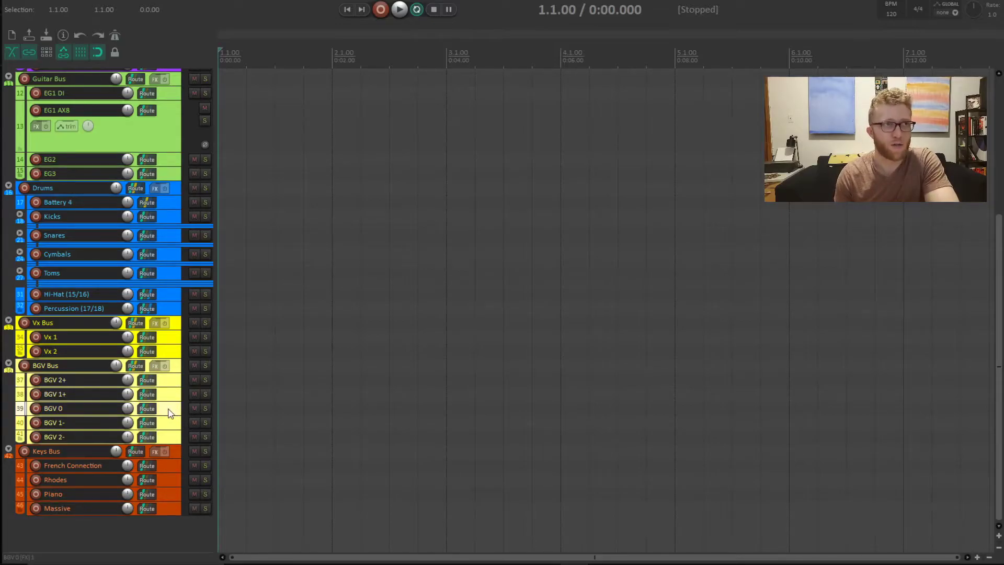
click(171, 425)
click(172, 441)
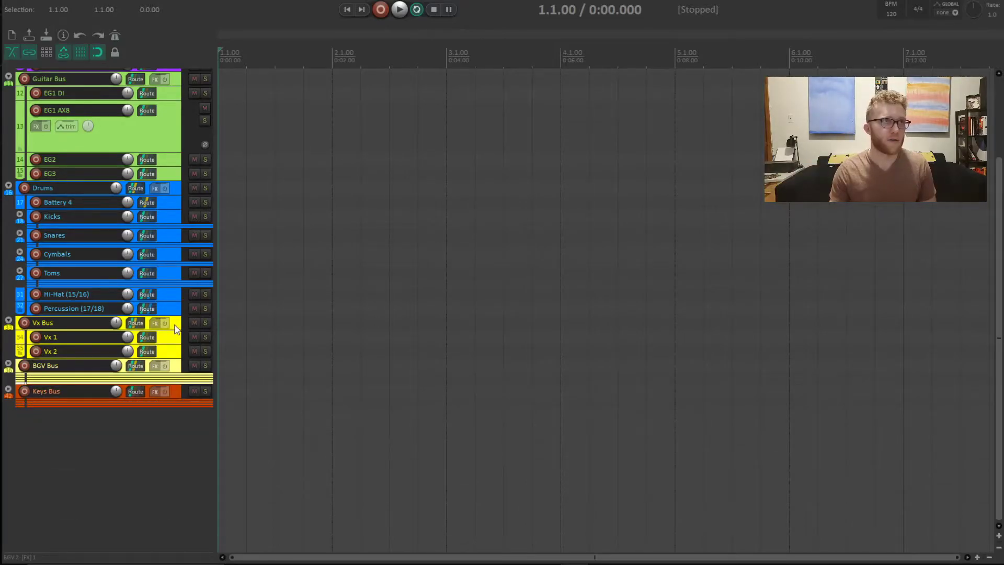
- Collapse the Vx Bus folder and expand the Kicks, Snares and Cymbals folders inside Drums
click(174, 324)
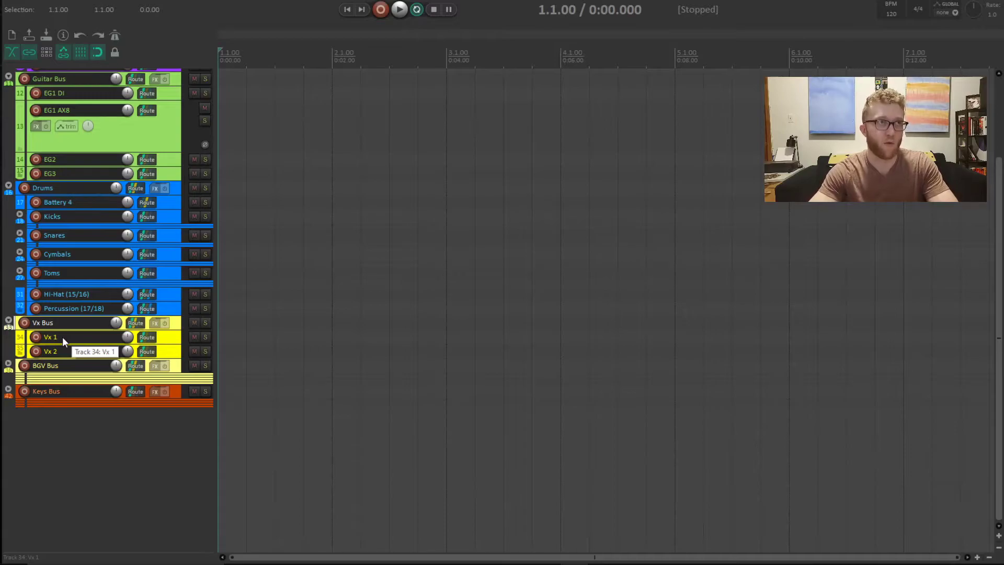
click(9, 321)
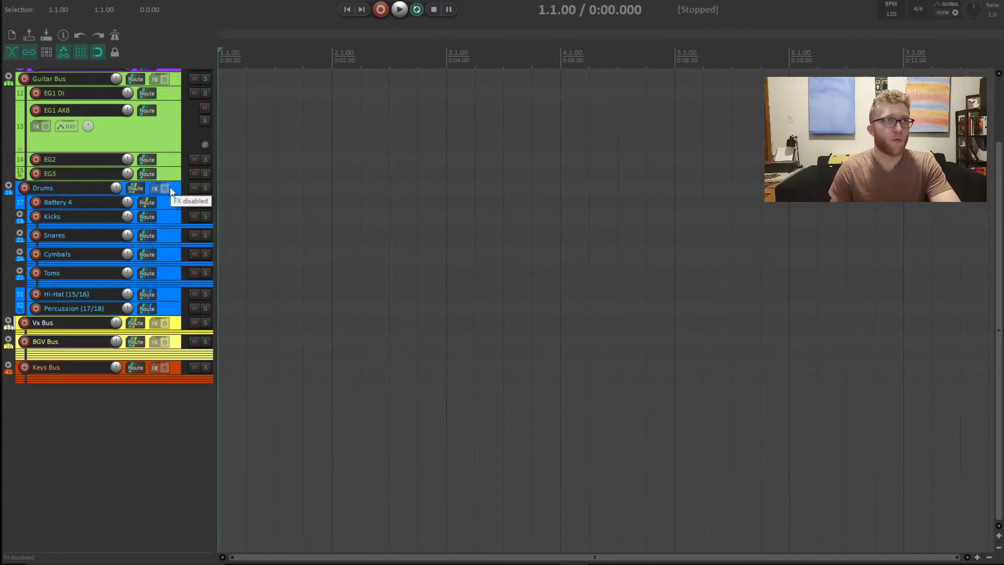
click(21, 205)
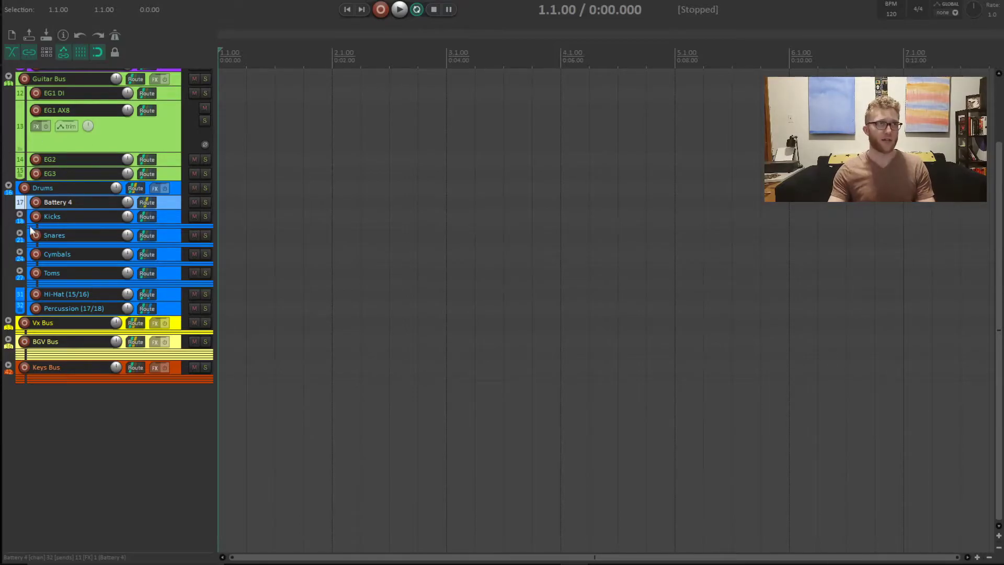
click(19, 214)
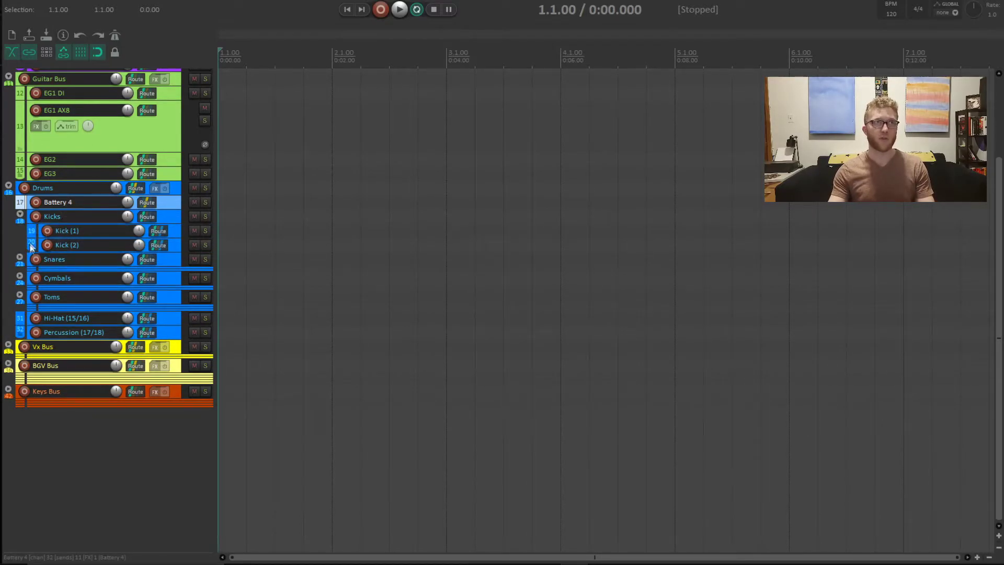
click(20, 257)
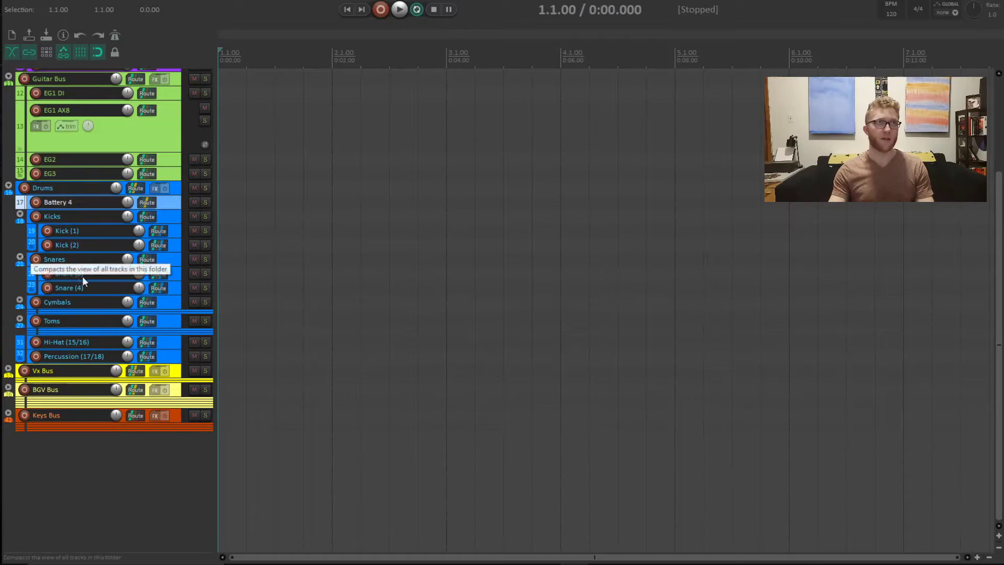
click(20, 300)
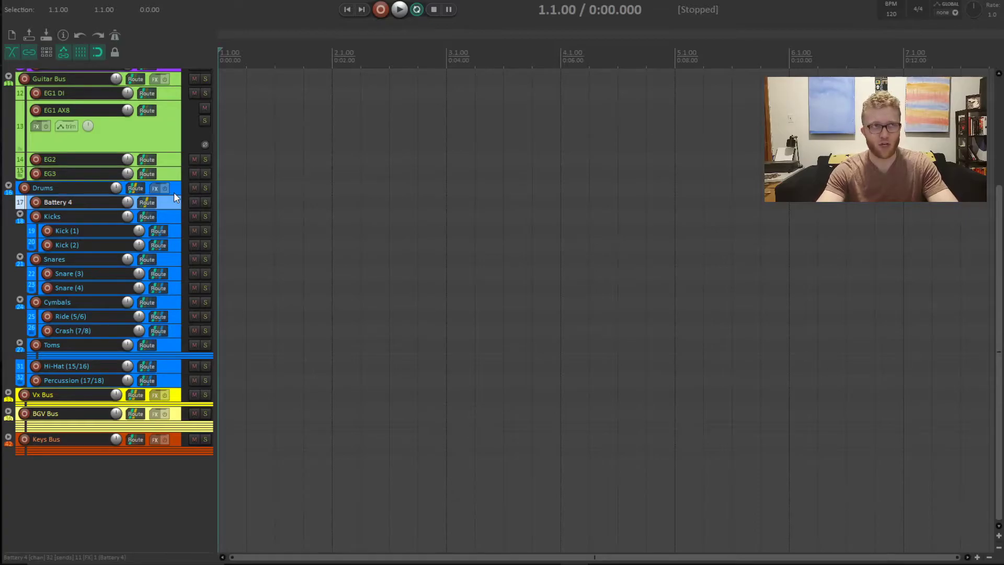
- Record a guitar take onto the EG1 DI and EG1 AX8 tracks from the start of the project
key(ctrl+t)
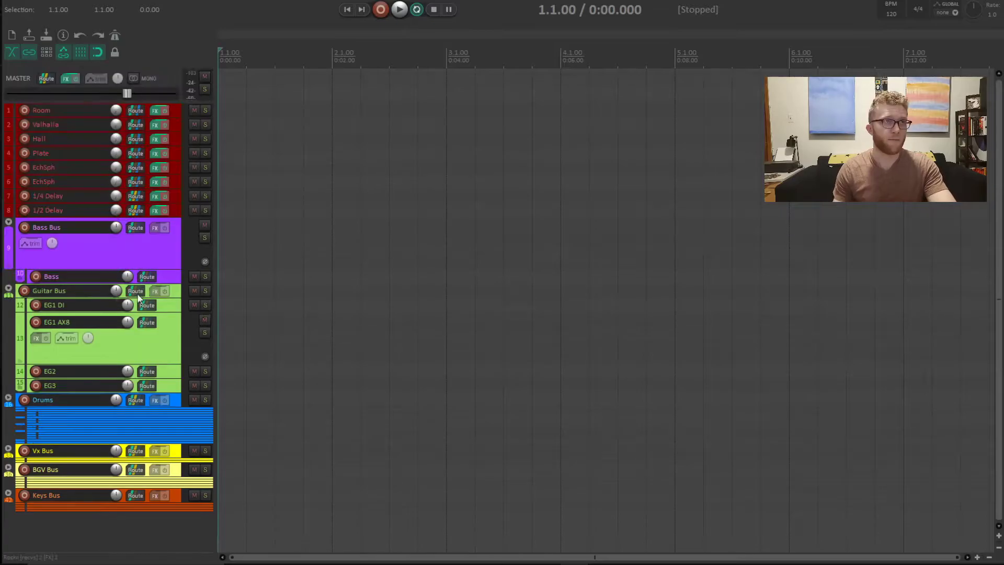
click(178, 293)
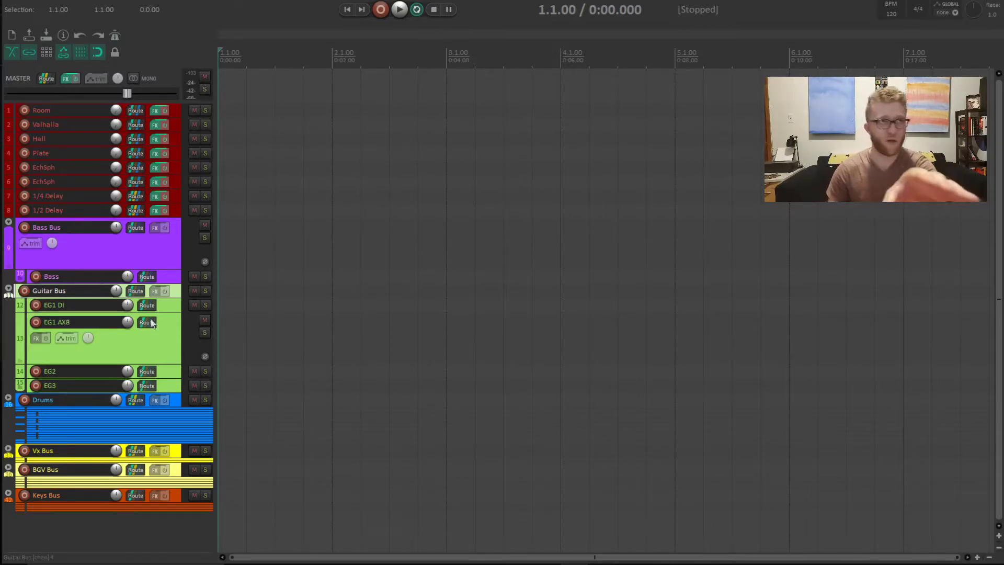
click(170, 308)
click(171, 334)
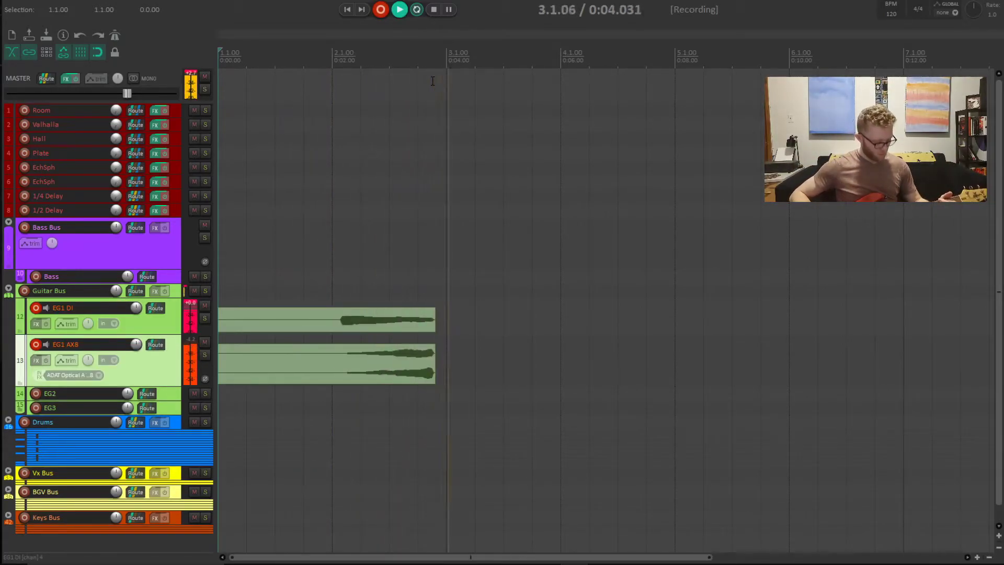
key(space)
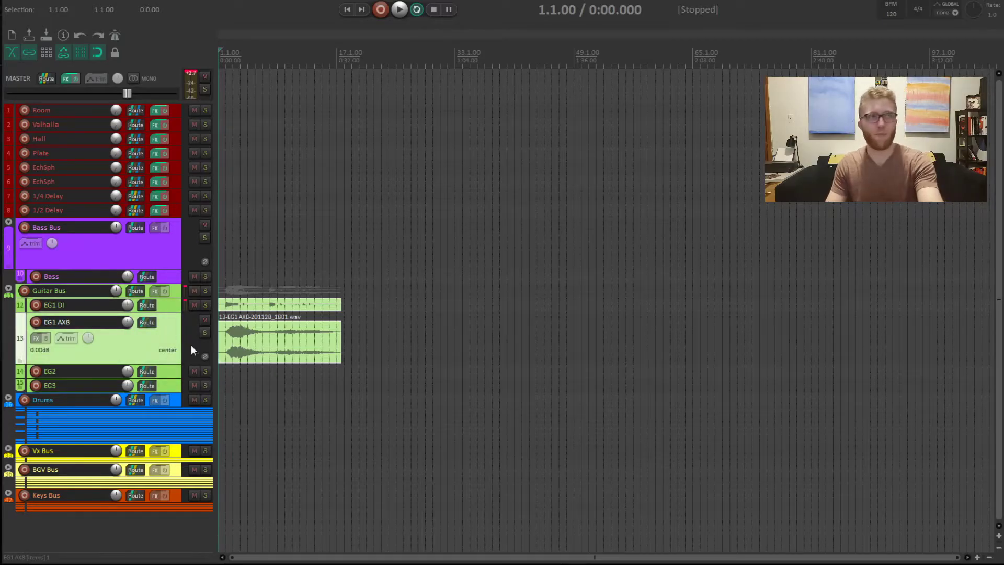
- Place the edit cursor at 3.1.00 and collapse the Guitar Bus and Bass Bus folders
click(234, 344)
click(164, 276)
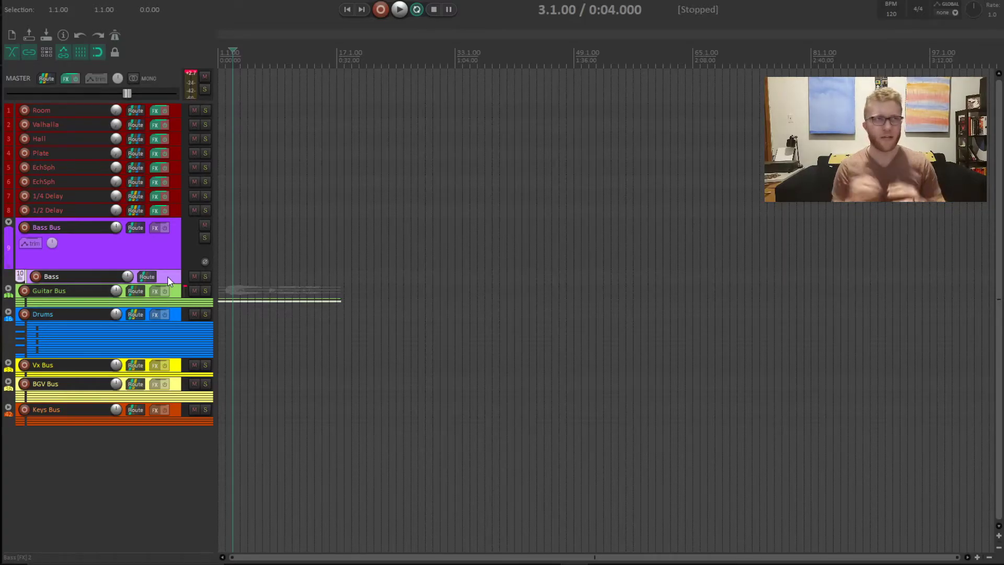
key(Delete)
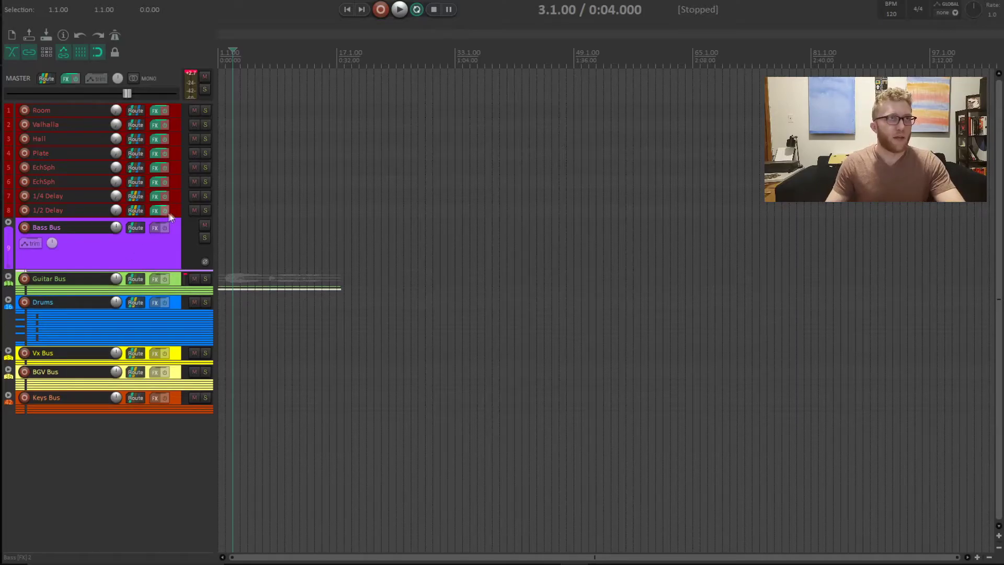
- Review the 1/2 Delay track and the envelope list of the master track, leaving all settings as they are
click(168, 211)
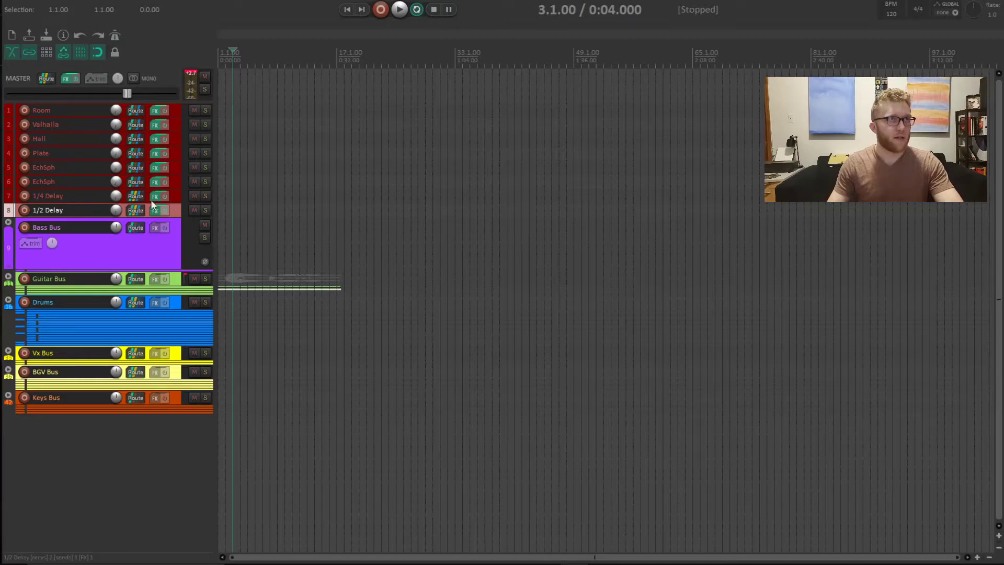
right_click(168, 82)
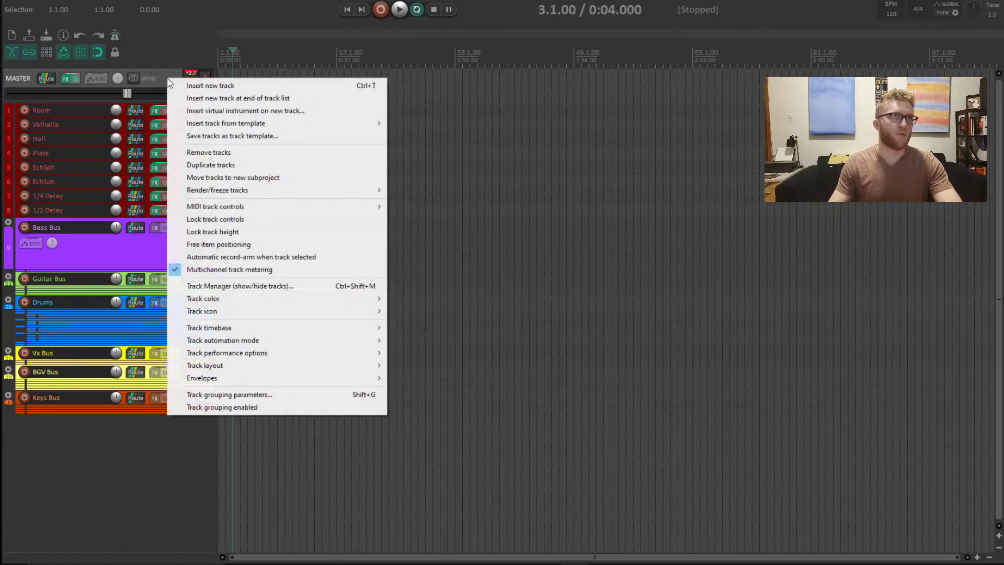
click(163, 69)
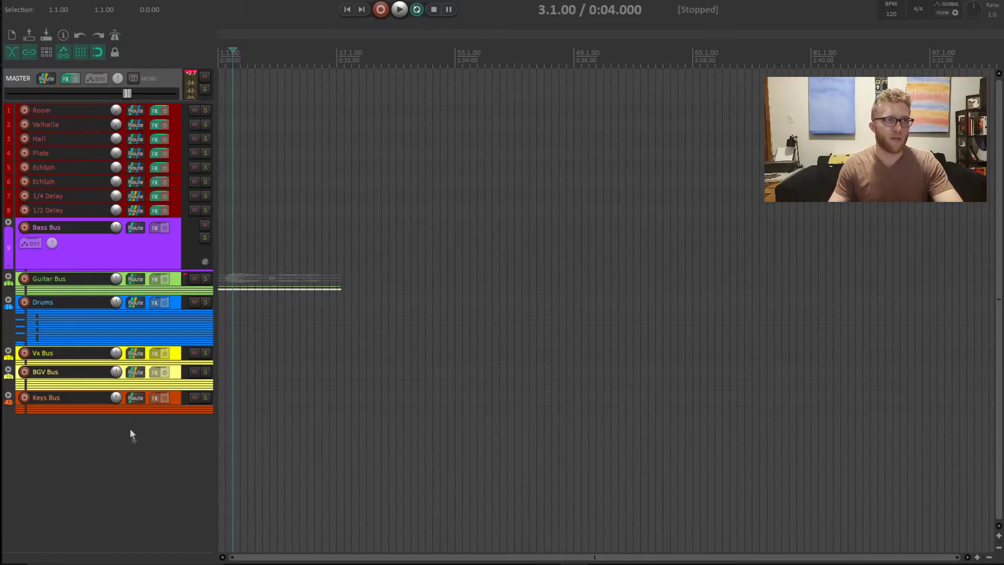
click(97, 79)
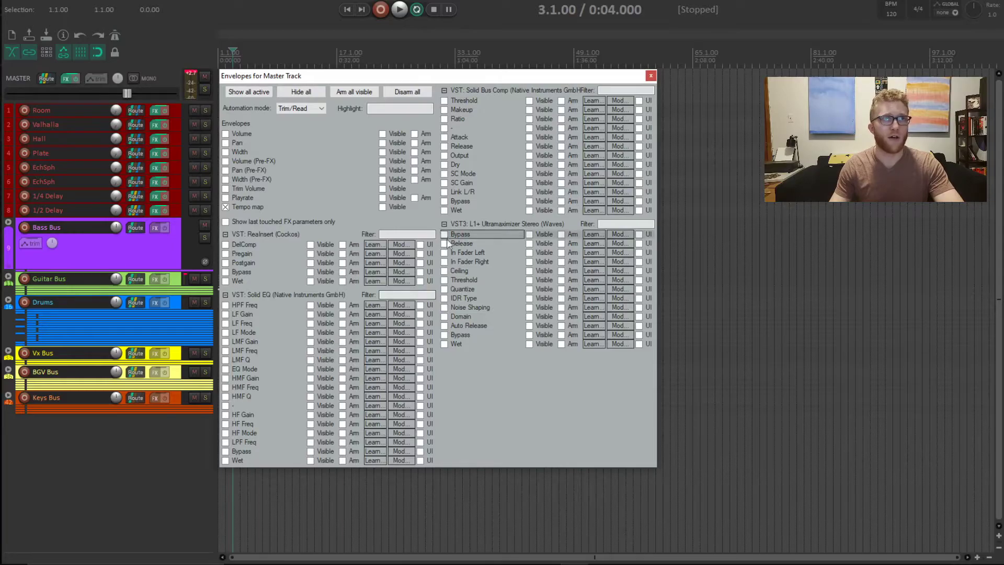
click(651, 75)
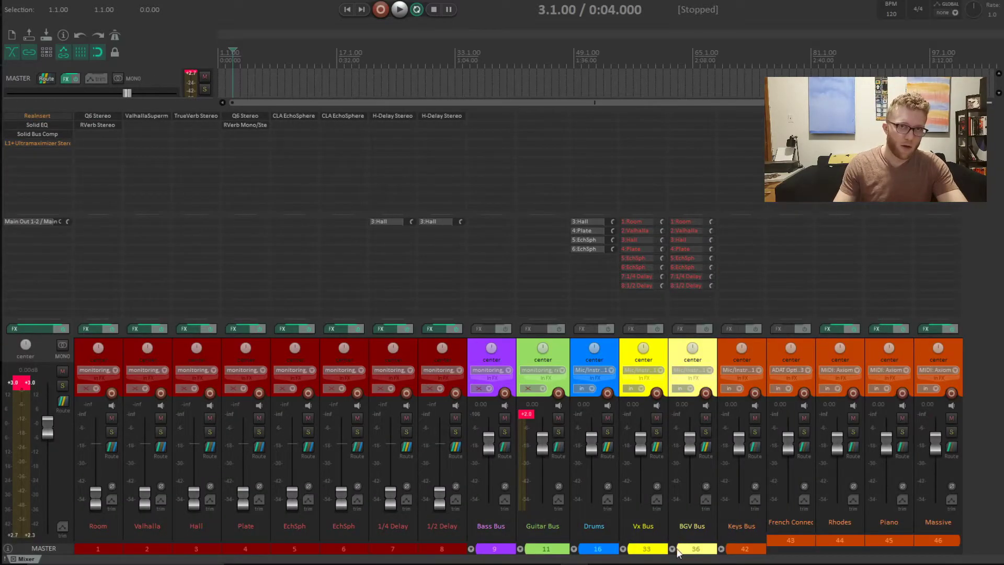
- Inspect the inserts and sends of the BGV Bus child tracks in the mixer and collapse the folder again
click(673, 549)
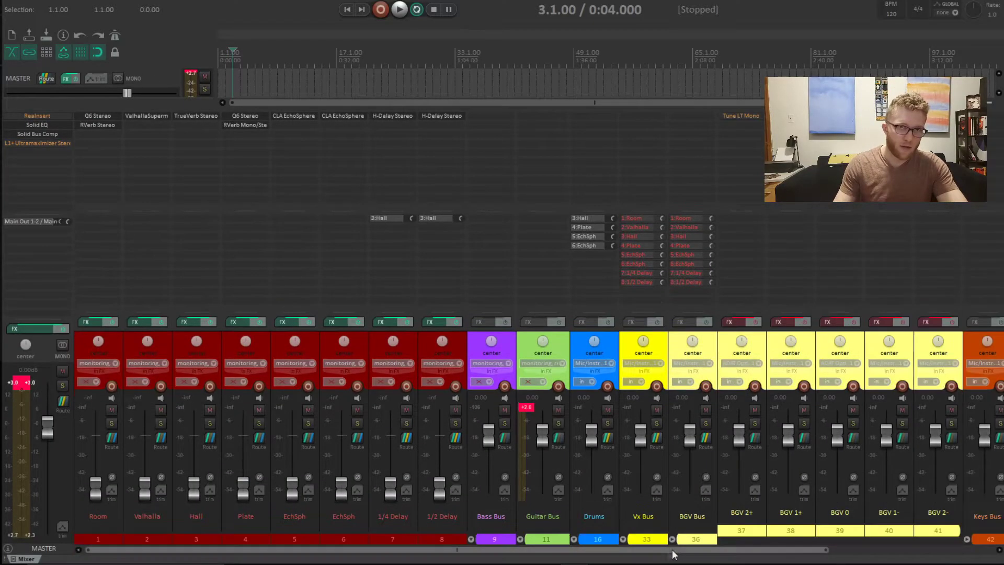
drag(644, 550, 811, 550)
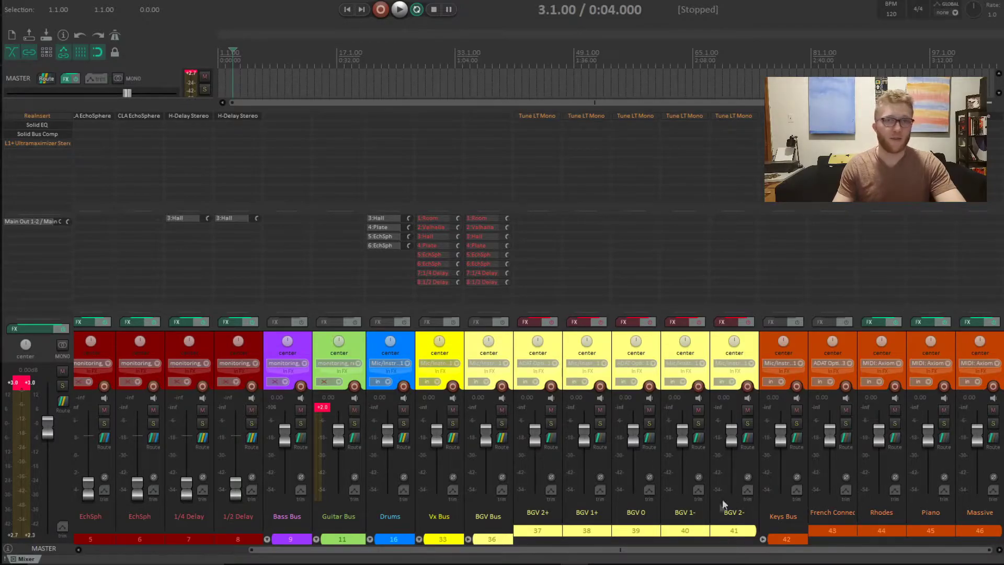
scroll(524, 265, up, 1)
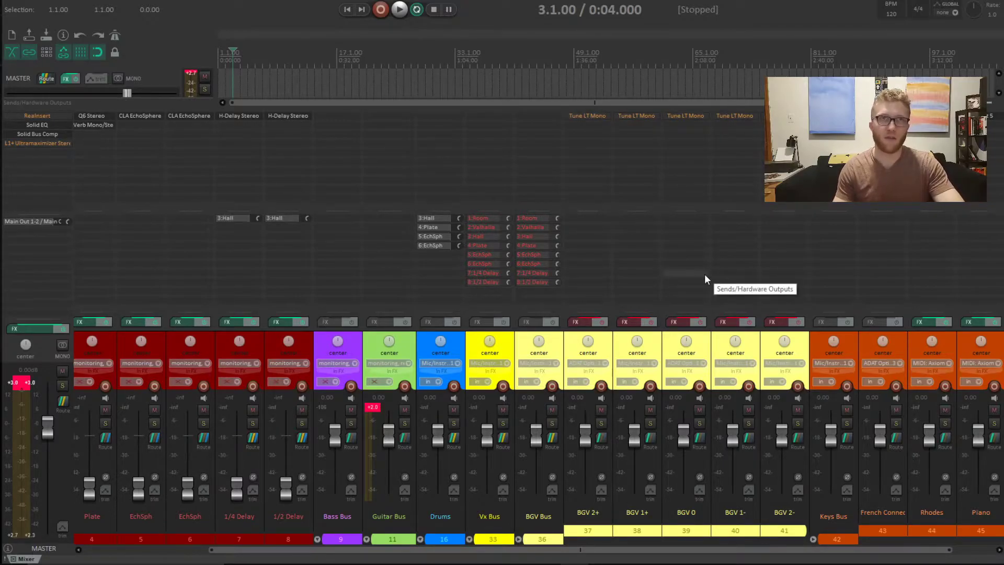
click(518, 540)
- Inspect the child tracks of the Vx Bus and Drums folders in the mixer, collapsing each folder again
click(623, 539)
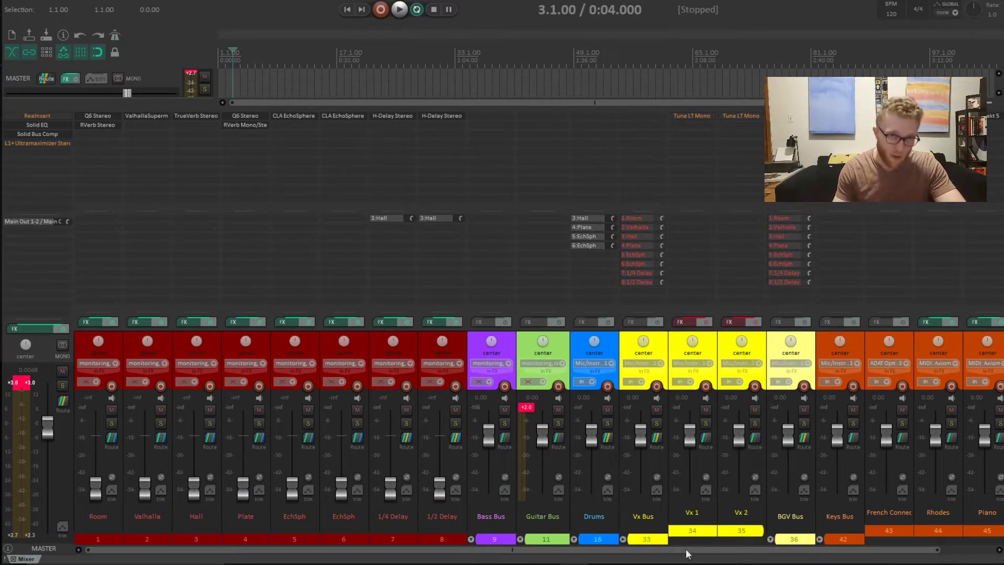
click(623, 539)
click(574, 539)
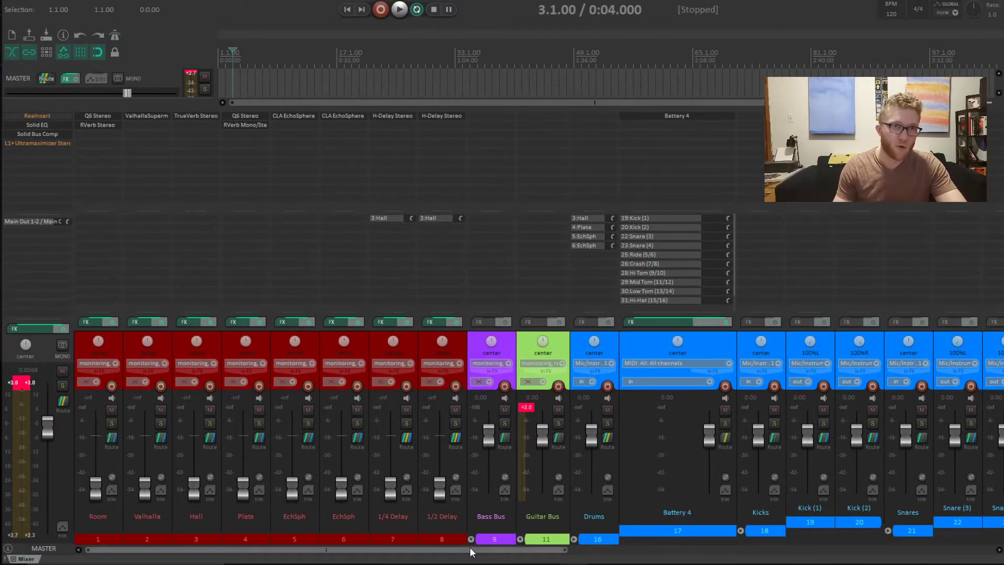
drag(470, 550, 528, 544)
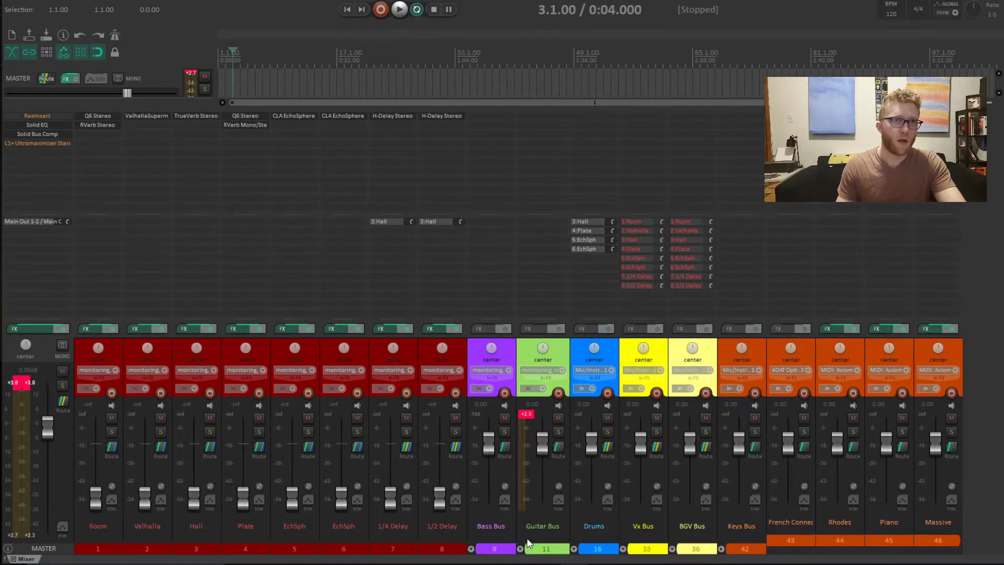
- Expand the Guitar Bus folder and add the VST3 GTR Tool Rack Mono/Stereo plug-in from the Guitar category to the EG2 track
click(521, 549)
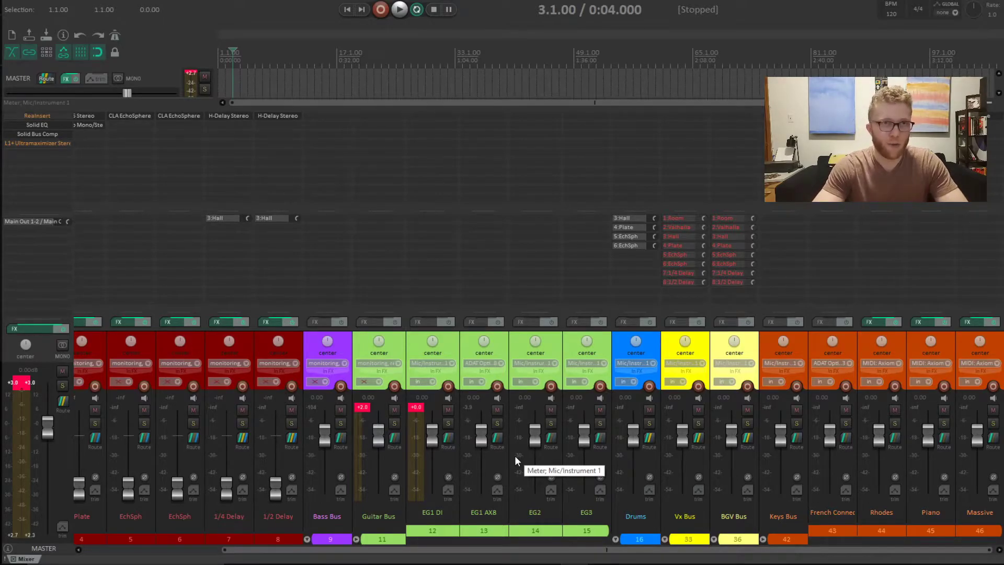
click(531, 320)
scroll(348, 289, down, 2)
scroll(334, 282, up, 2)
click(274, 298)
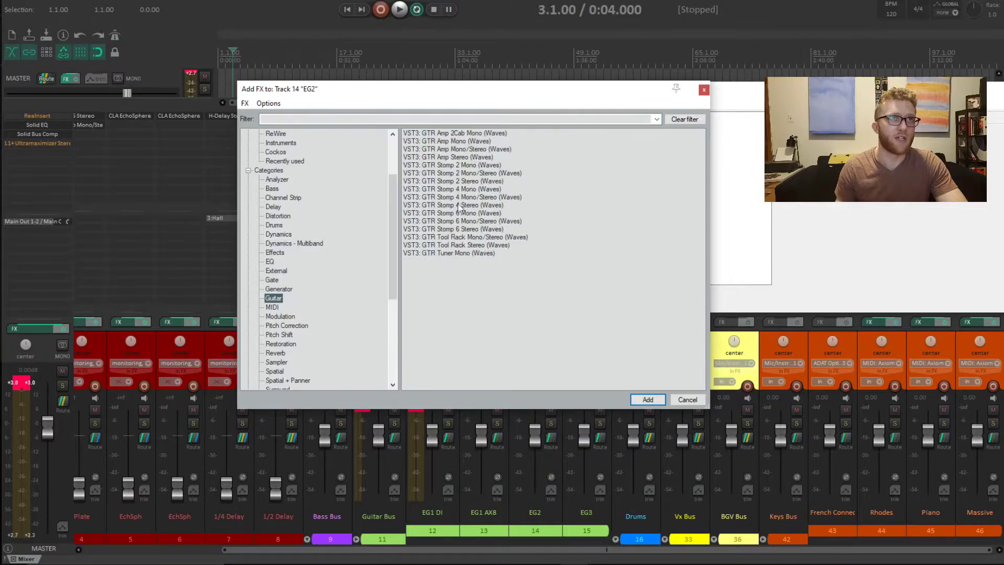
click(469, 245)
click(482, 238)
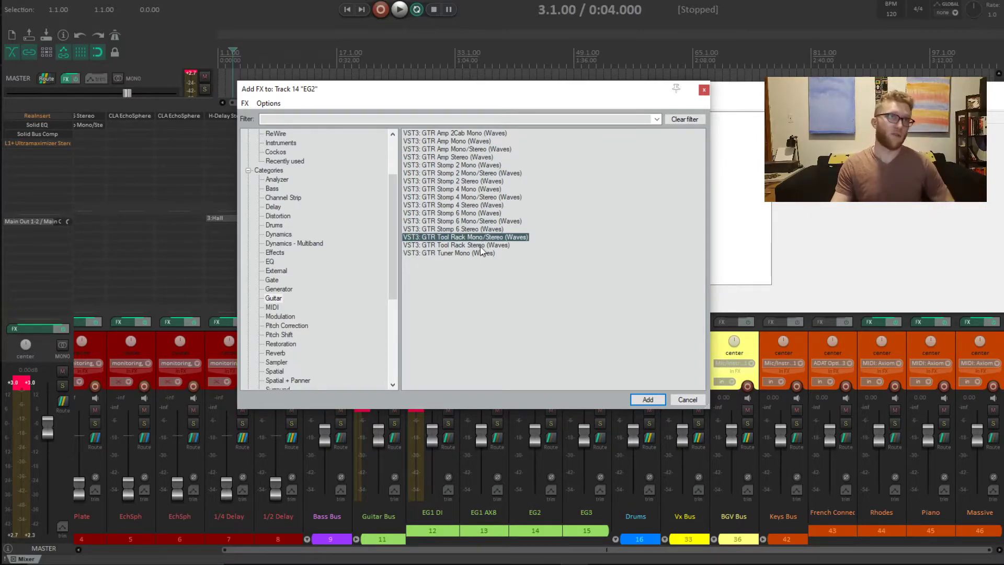
key(Return)
- Look over the stomp and amp sections of the GTR Tool Rack on EG2 and close the effects window
drag(870, 87, 434, 36)
click(593, 289)
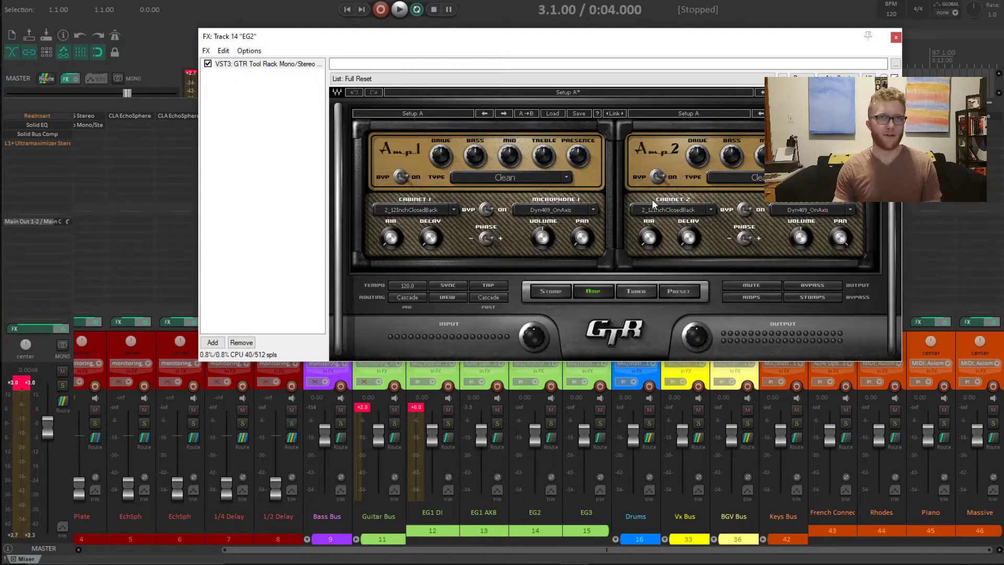
click(564, 291)
click(896, 37)
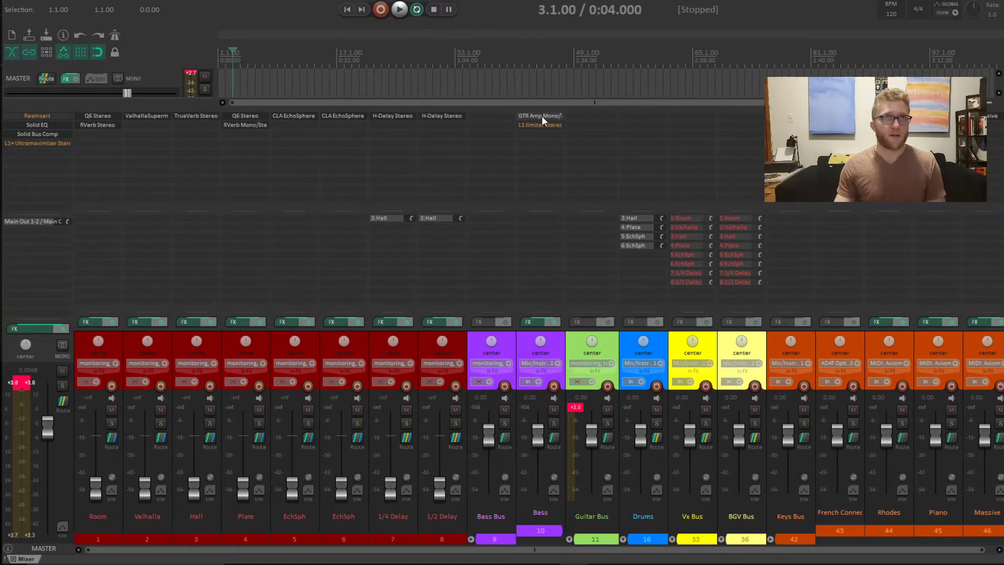
- Inspect the GTR Amp and L1 limiter plug-ins on the Bass track and close both effect windows
click(542, 117)
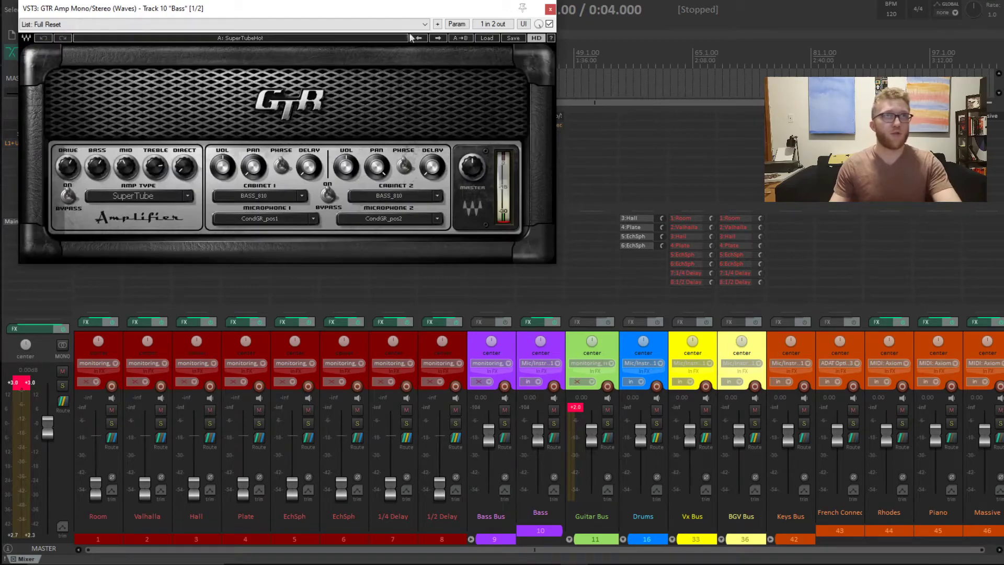
drag(379, 16, 436, 188)
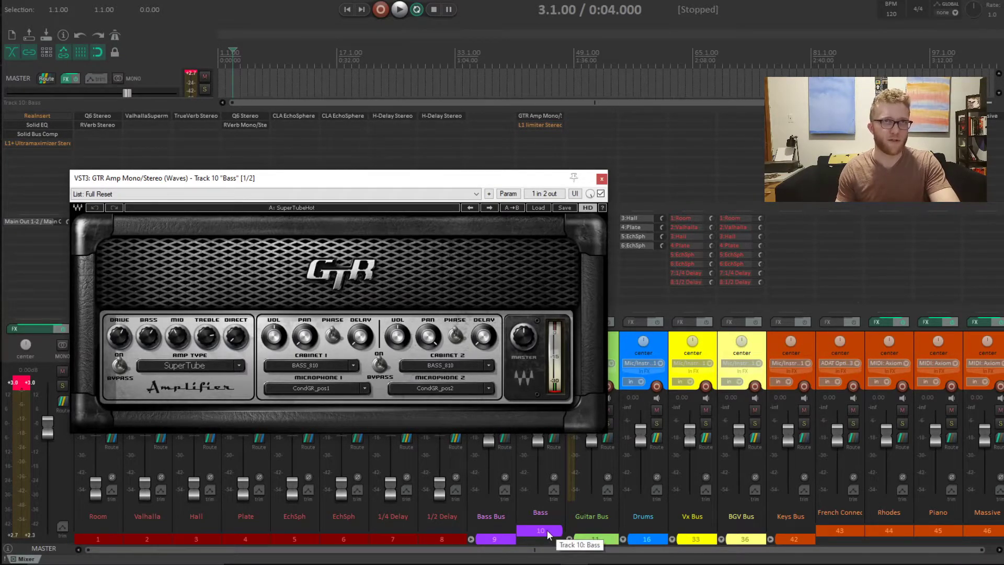
click(602, 179)
click(536, 117)
click(536, 125)
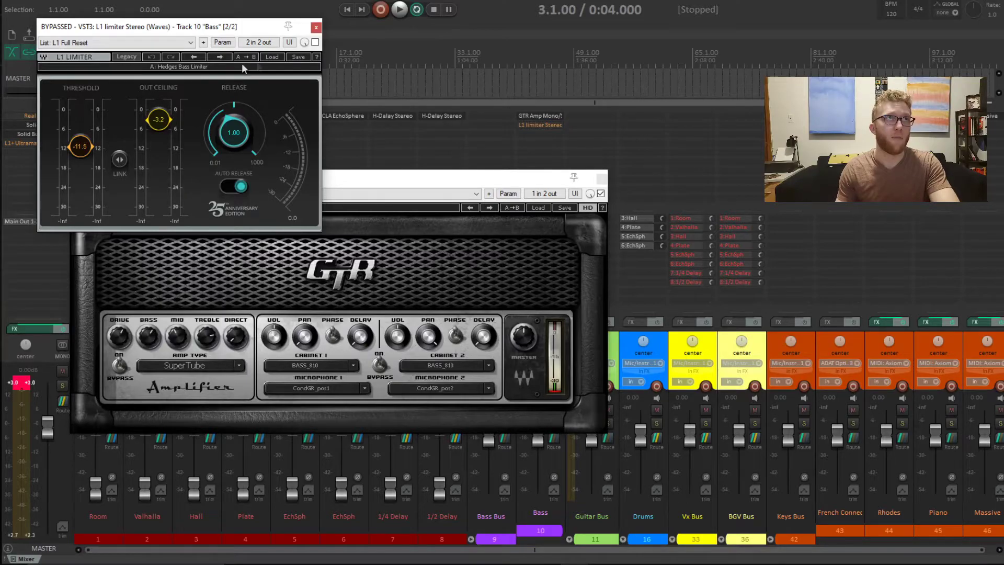
click(316, 29)
click(601, 179)
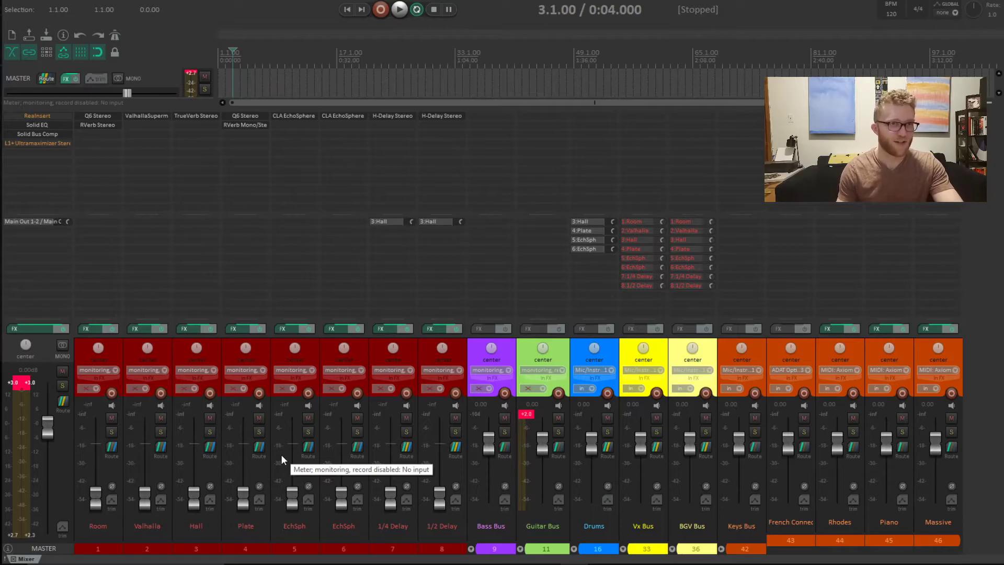
- Select the Room track and check its RVerb Stereo insert
click(101, 547)
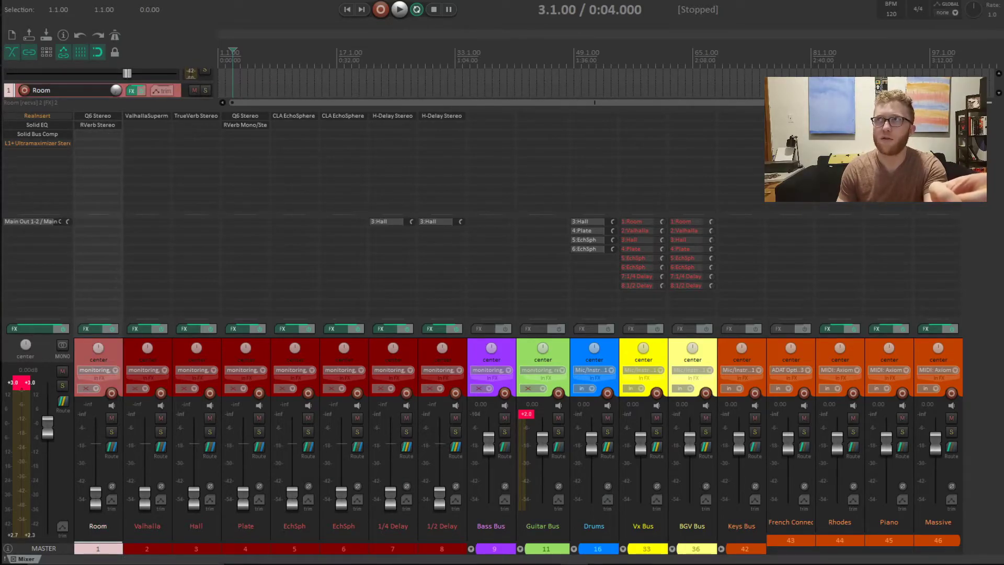
click(97, 124)
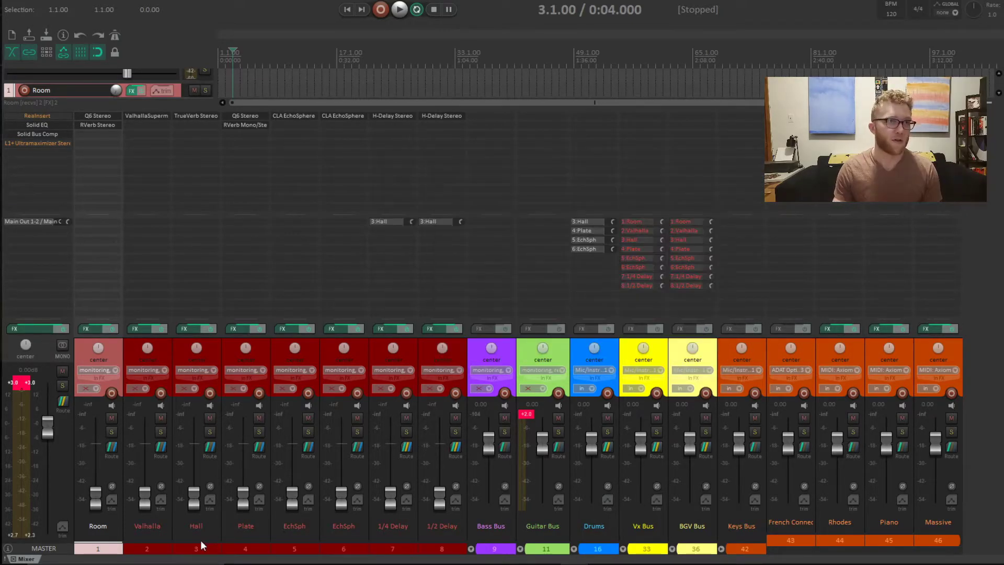
- Move the Valhalla track directly after the Plate track, and select the Plate track
click(201, 546)
drag(154, 549, 286, 544)
click(157, 547)
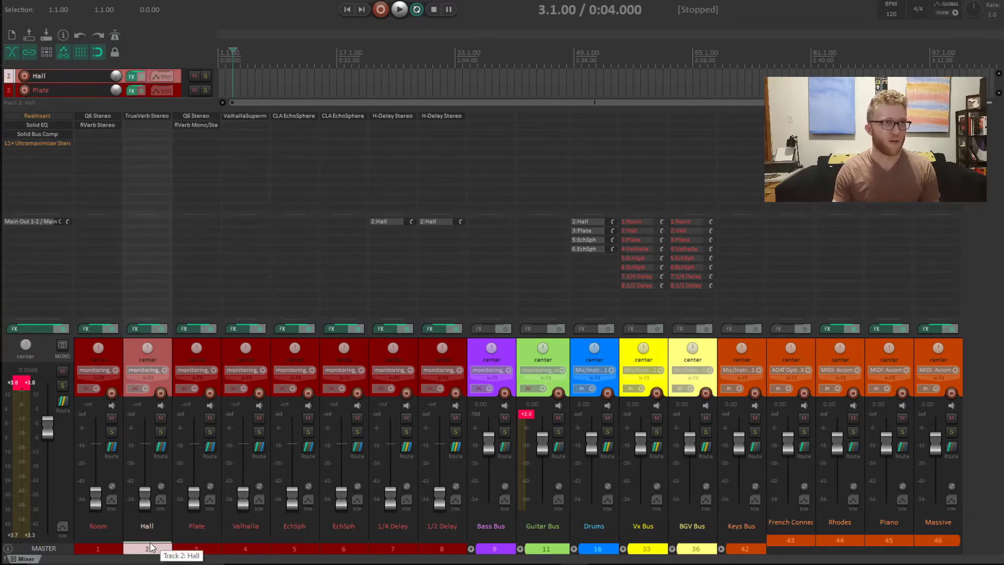
click(194, 548)
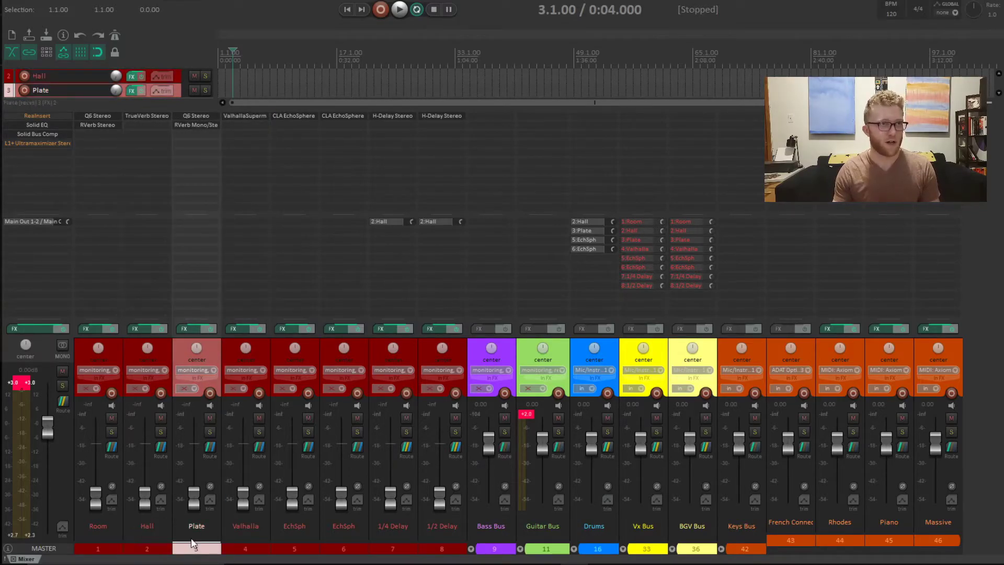
- Inspect TrueVerb on the Hall track, close it, and examine the RVerb reverb EQ settings on the Plate track
click(145, 115)
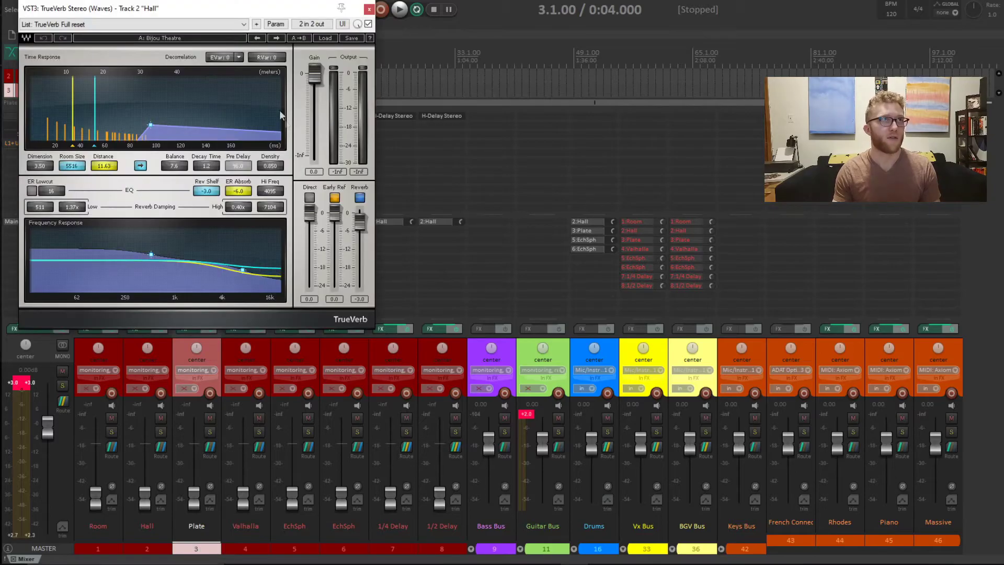
click(369, 10)
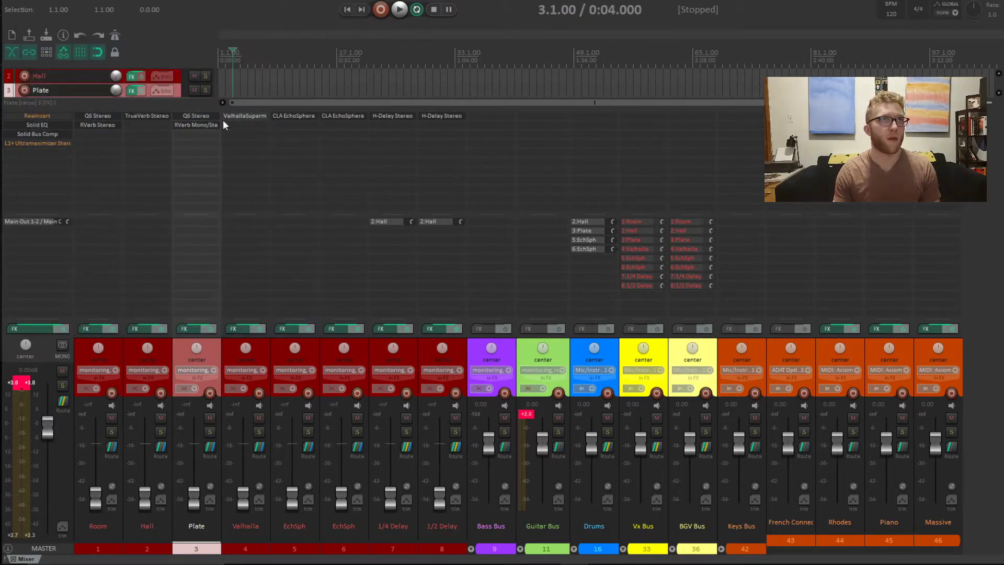
click(187, 124)
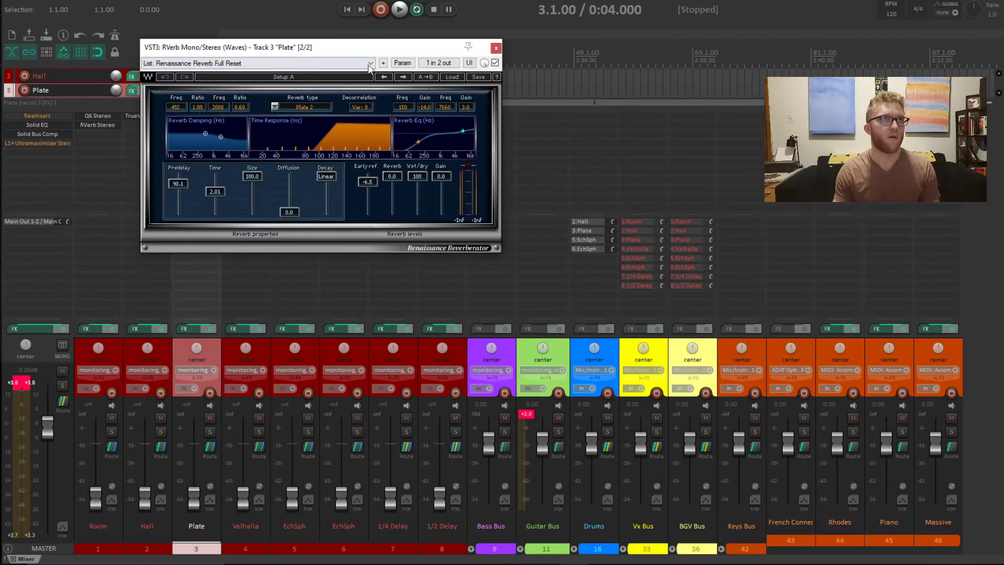
drag(369, 47, 425, 175)
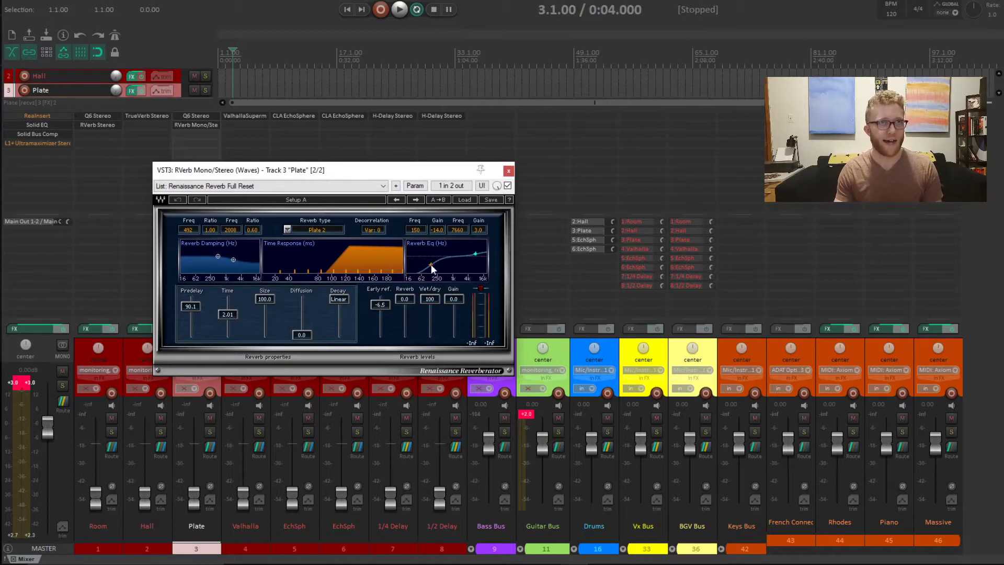
- Enable band 6 of the Plate track's Q6 equalizer with gain -4.7 and frequency 2575, and close both plug-in windows
click(187, 116)
drag(308, 265, 322, 97)
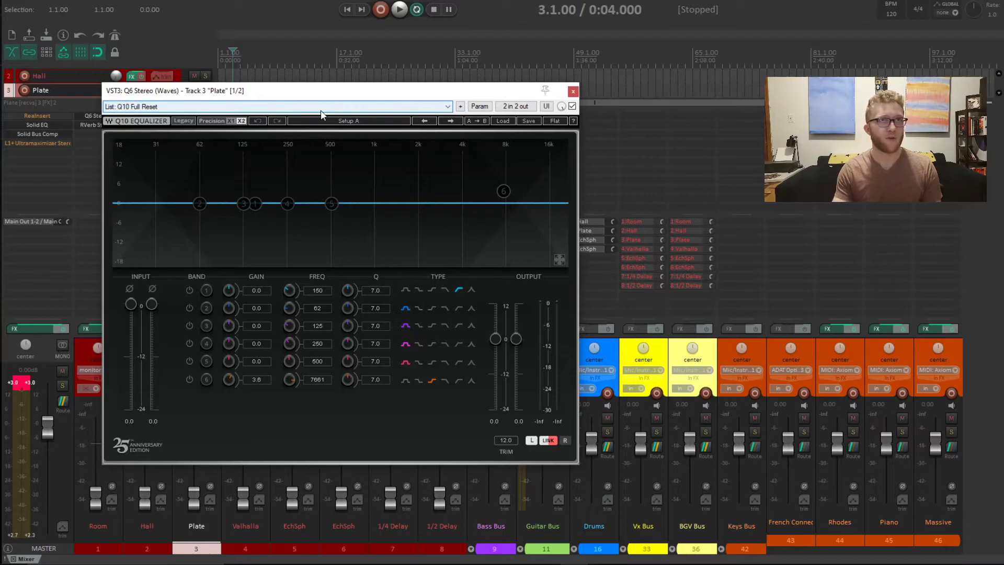
double_click(233, 383)
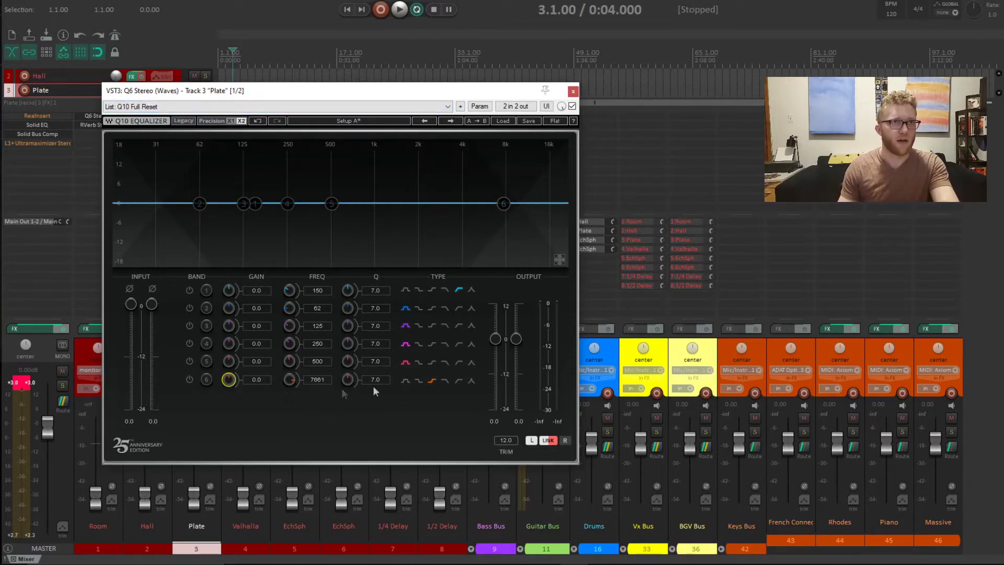
drag(229, 381, 229, 401)
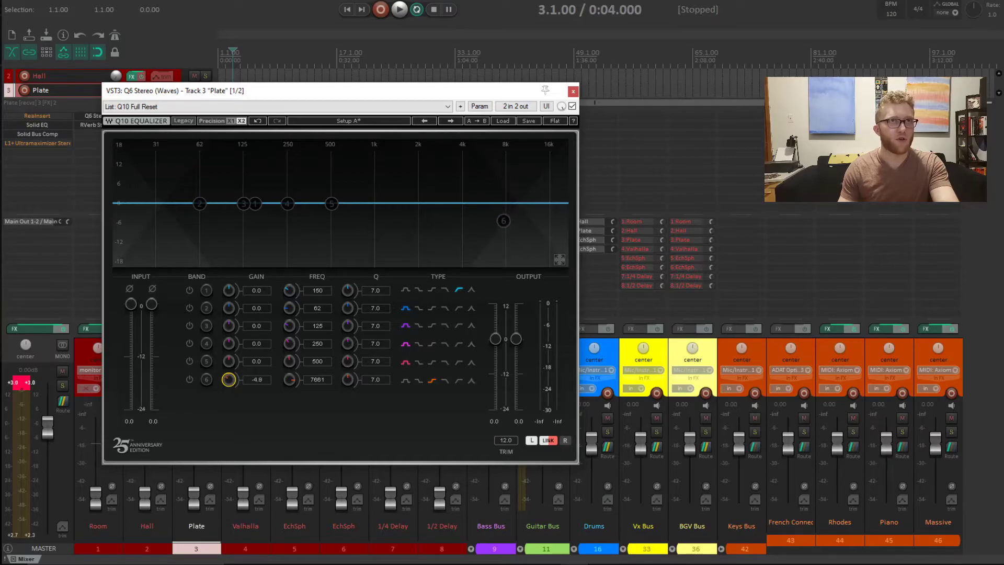
click(189, 379)
drag(289, 387, 289, 401)
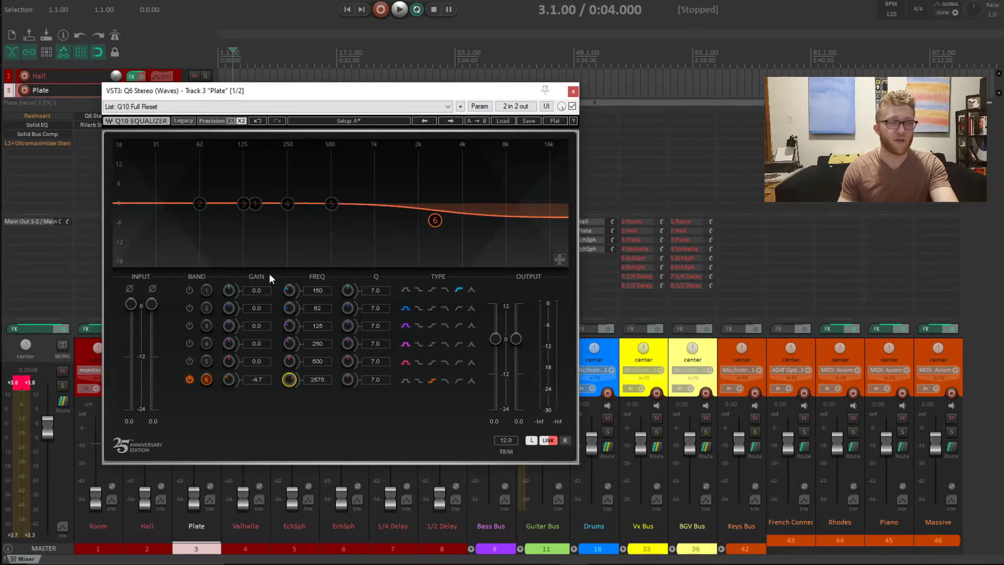
click(573, 91)
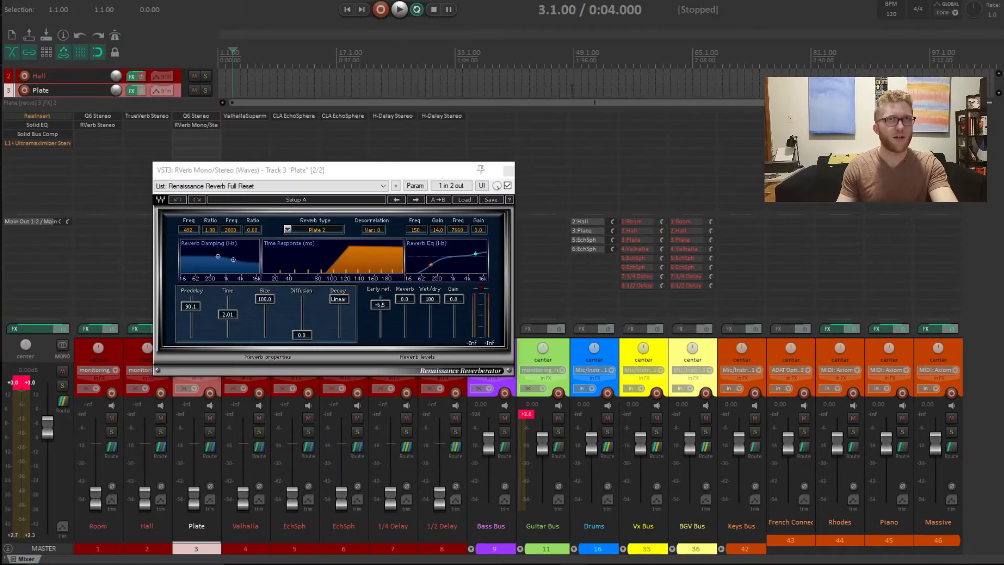
click(509, 173)
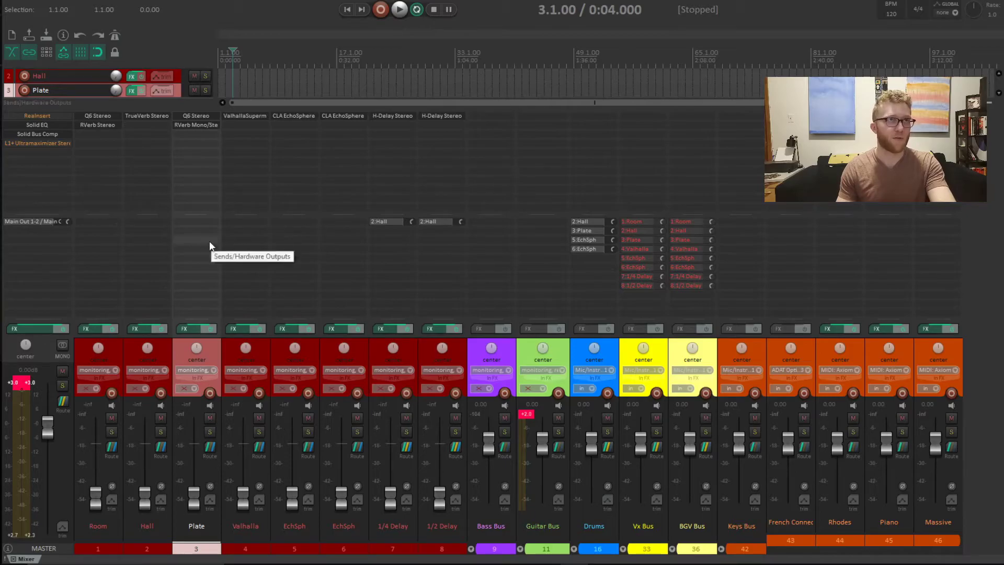
- Select the first EchSph track and inspect the plate settings of its CLA EchoSphere plug-in, closing the window again
click(265, 529)
click(302, 549)
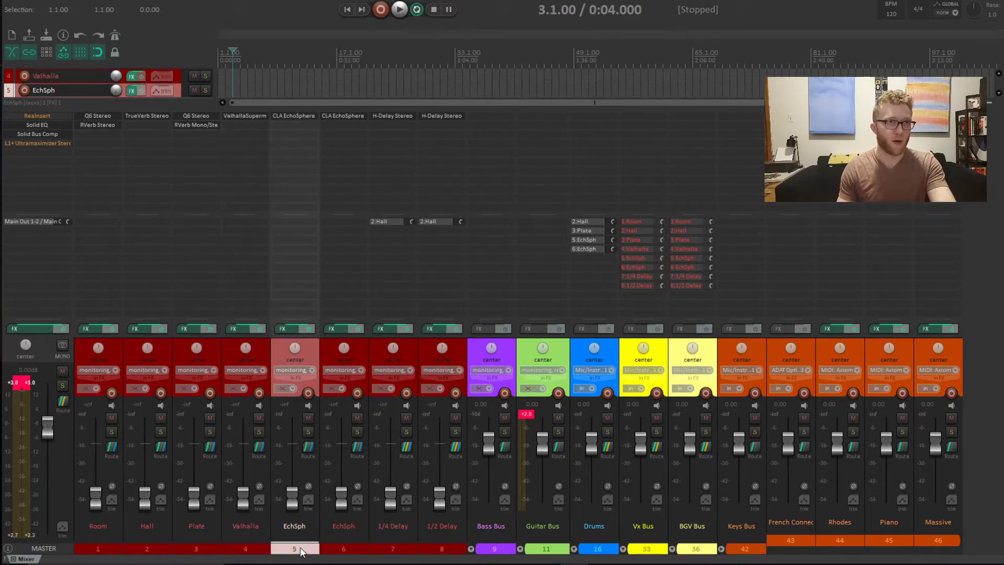
double_click(287, 123)
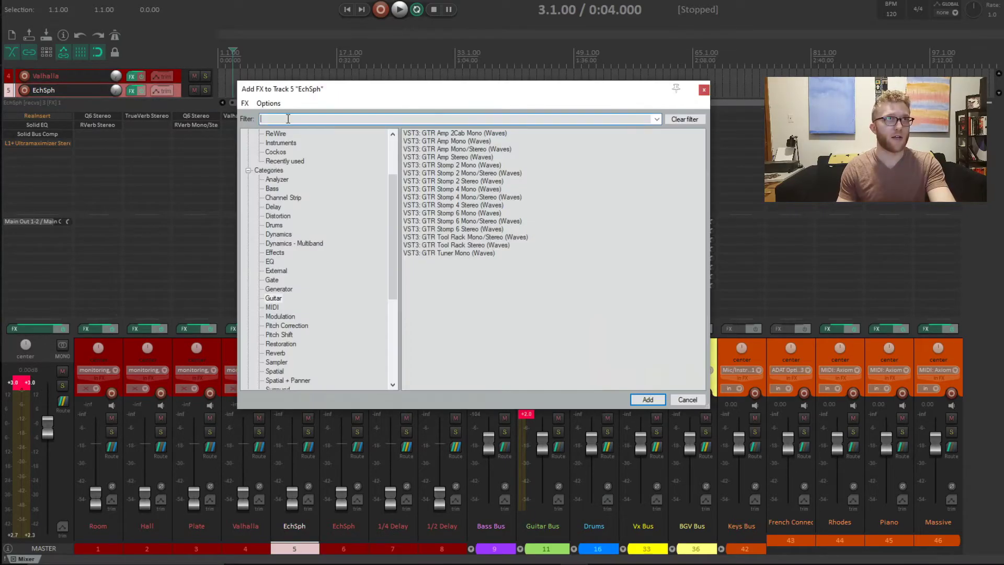
key(Escape)
click(283, 115)
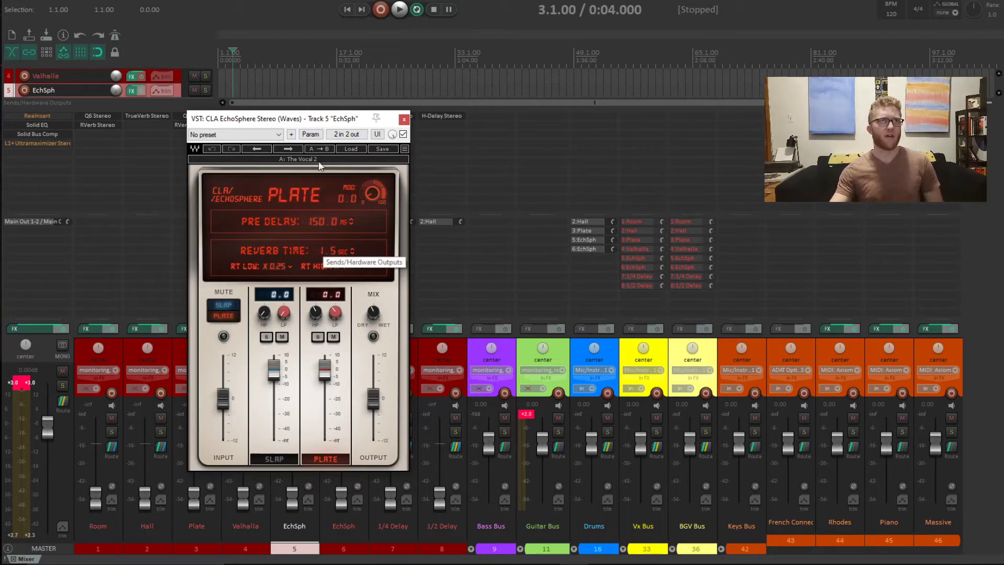
click(403, 119)
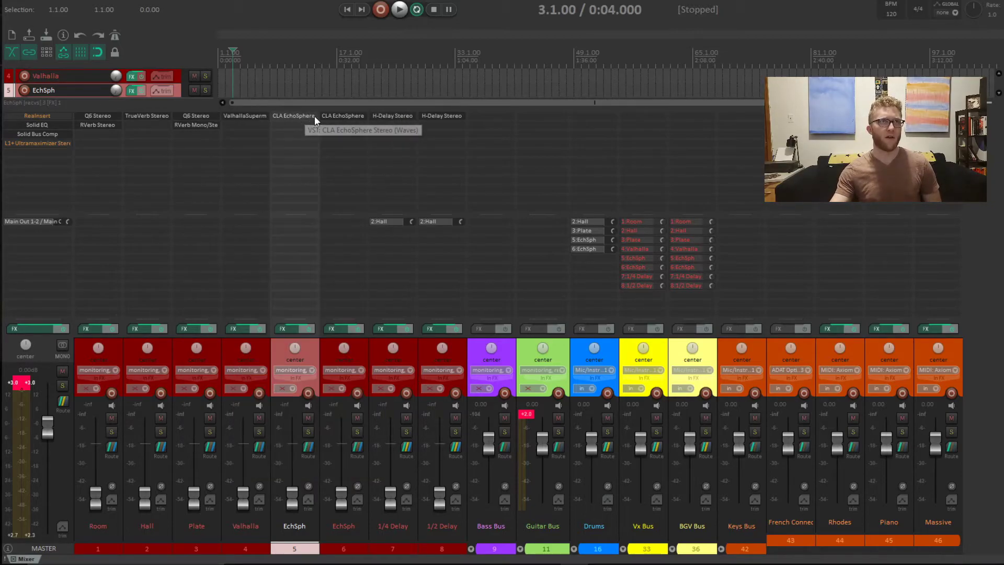
- Inspect the slap settings of CLA EchoSphere on the second EchSph track and ValhallaSupermassive on the Valhalla track, closing both windows
click(354, 540)
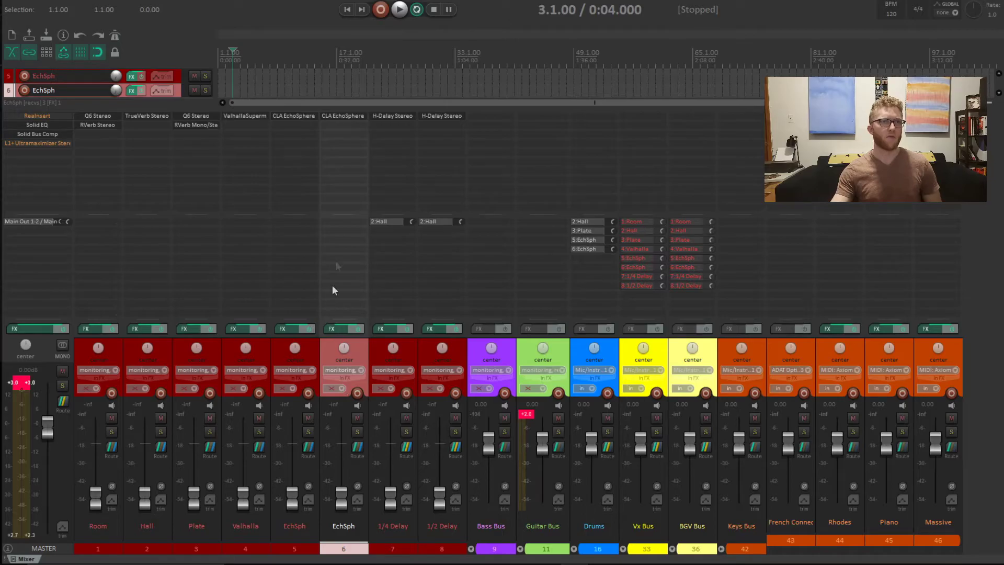
click(352, 115)
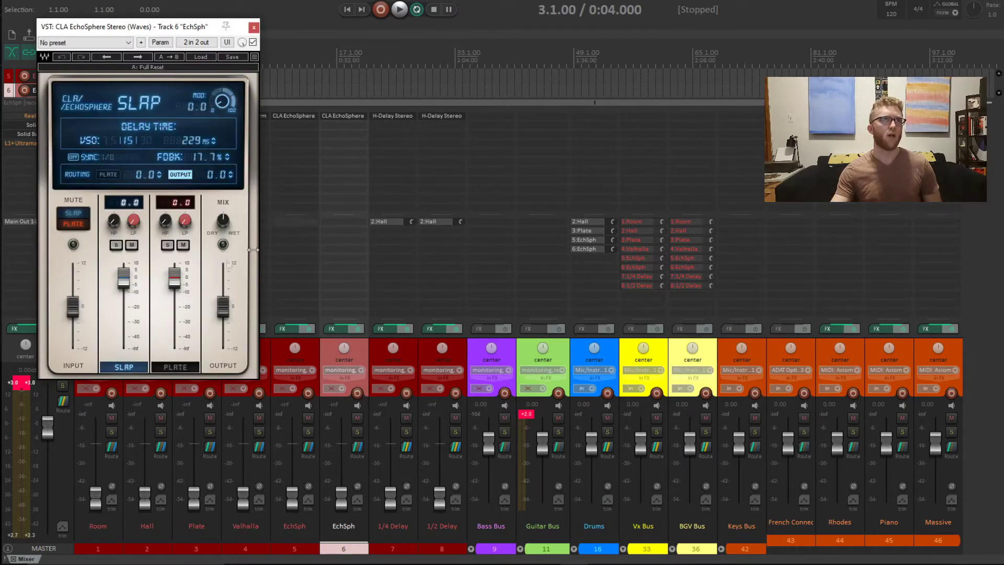
click(254, 27)
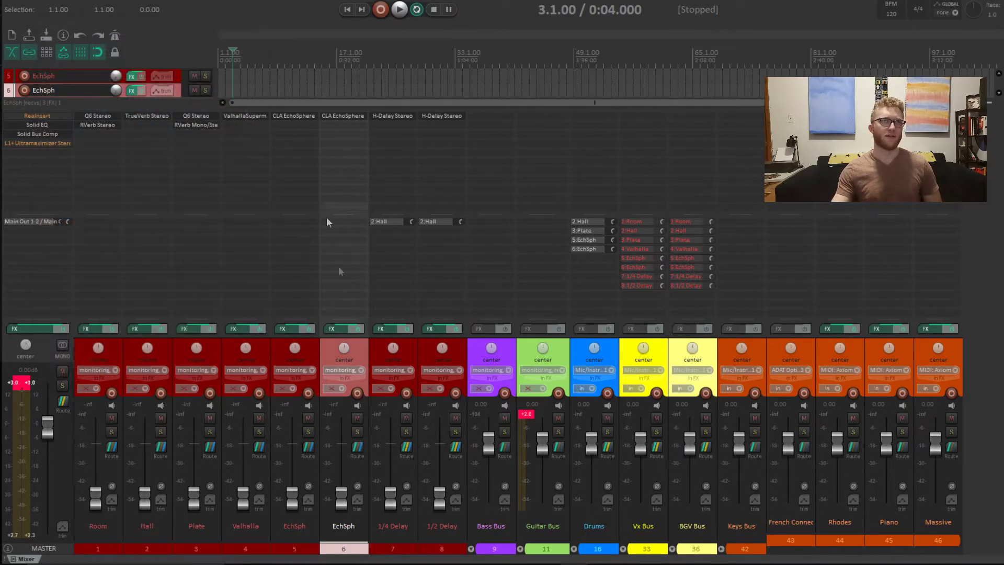
click(238, 115)
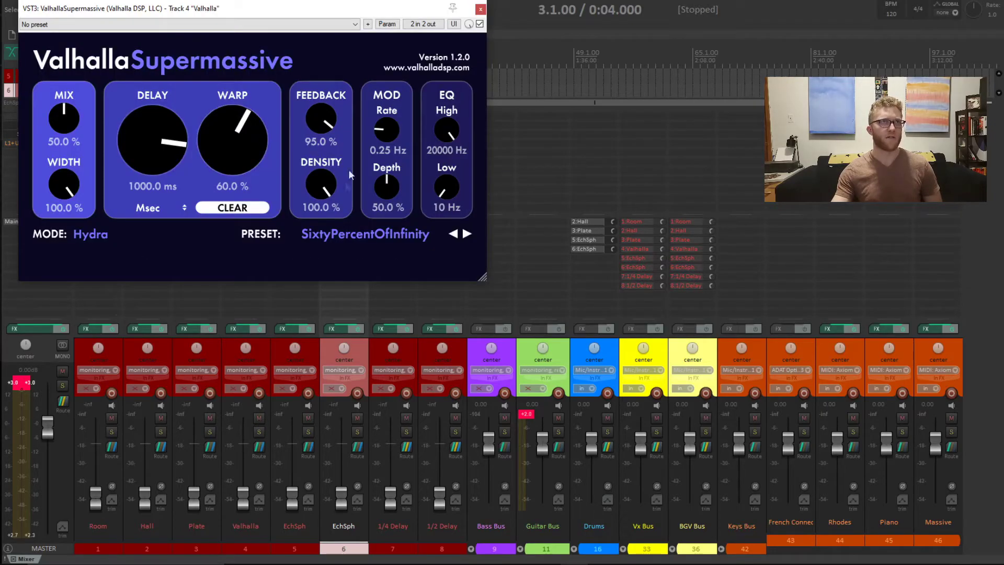
click(481, 8)
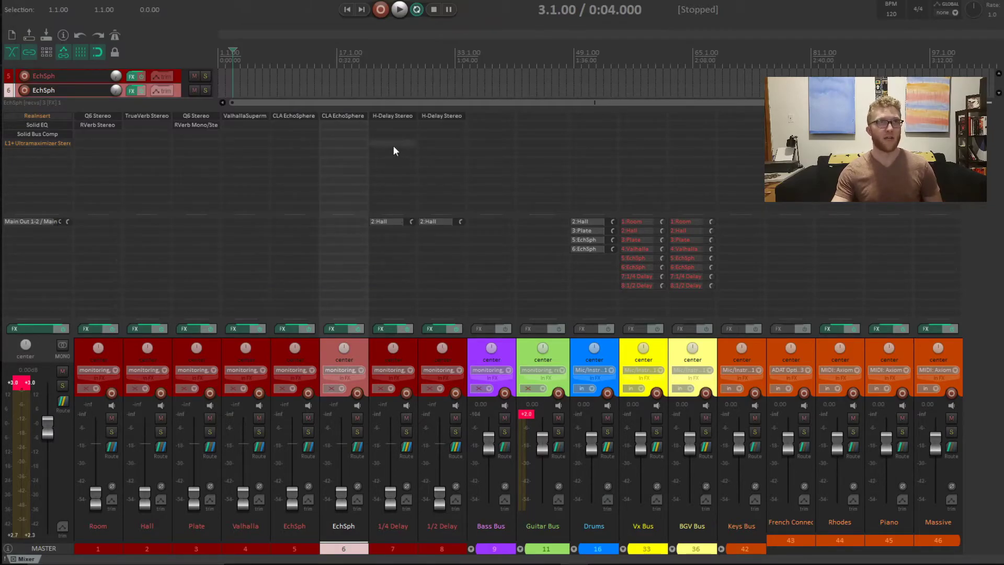
- View the H-Delay settings of the 1/4 Delay track and select the 1/4 Delay and 1/2 Delay tracks in turn
drag(190, 198, 167, 189)
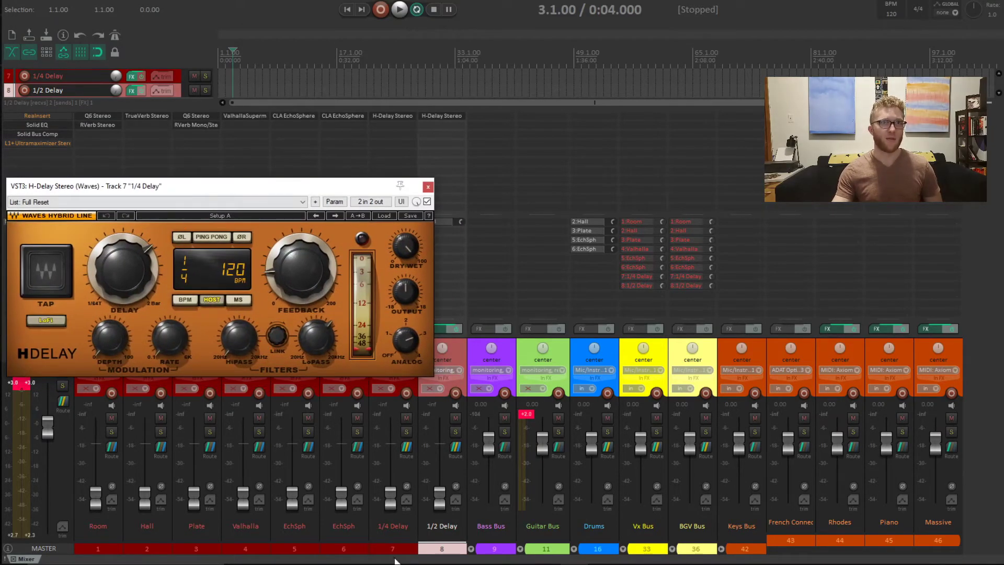
click(393, 553)
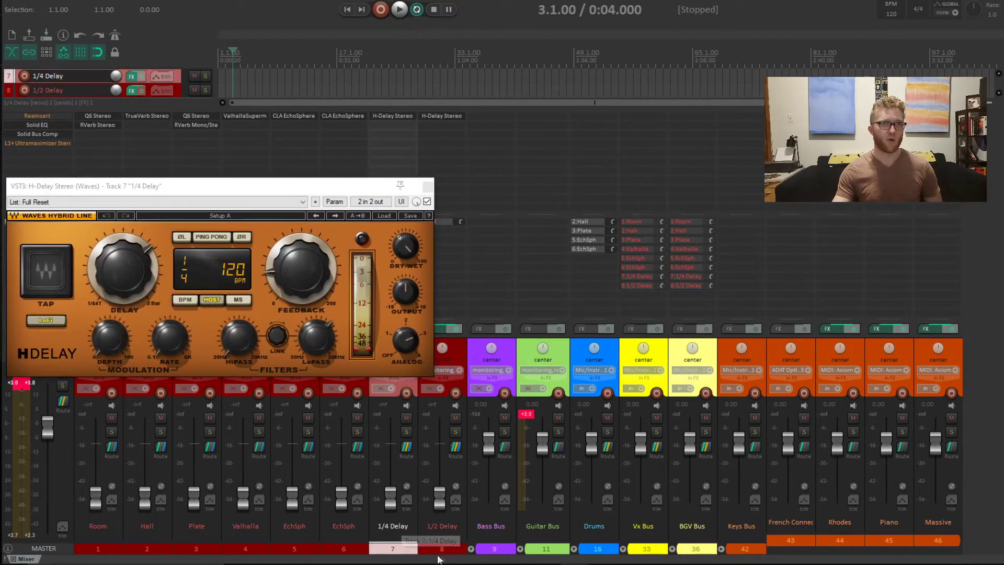
click(440, 550)
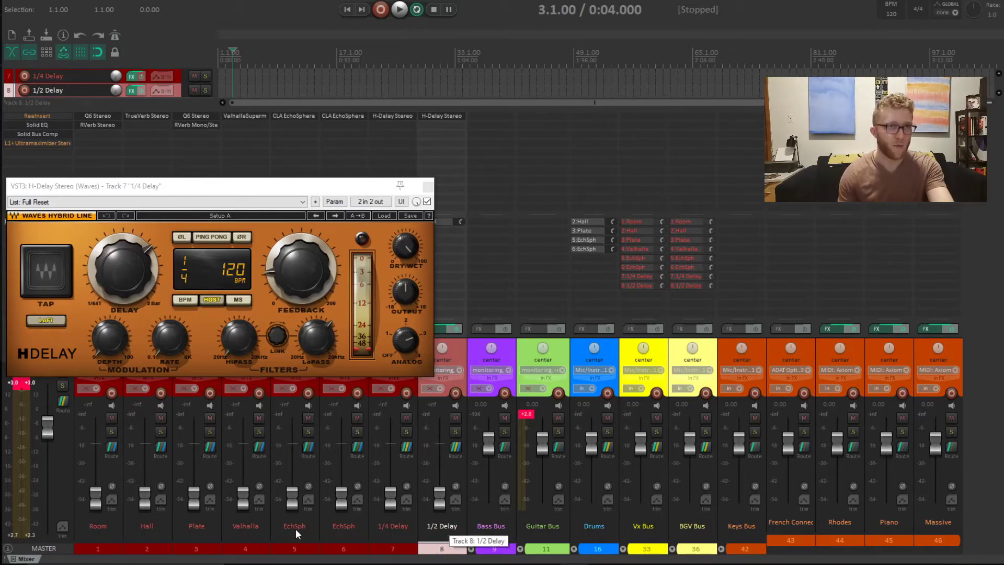
- Select the first EchSph track and review the 1/4 Delay track's H-Delay settings once more, leaving the plug-in window closed
click(428, 186)
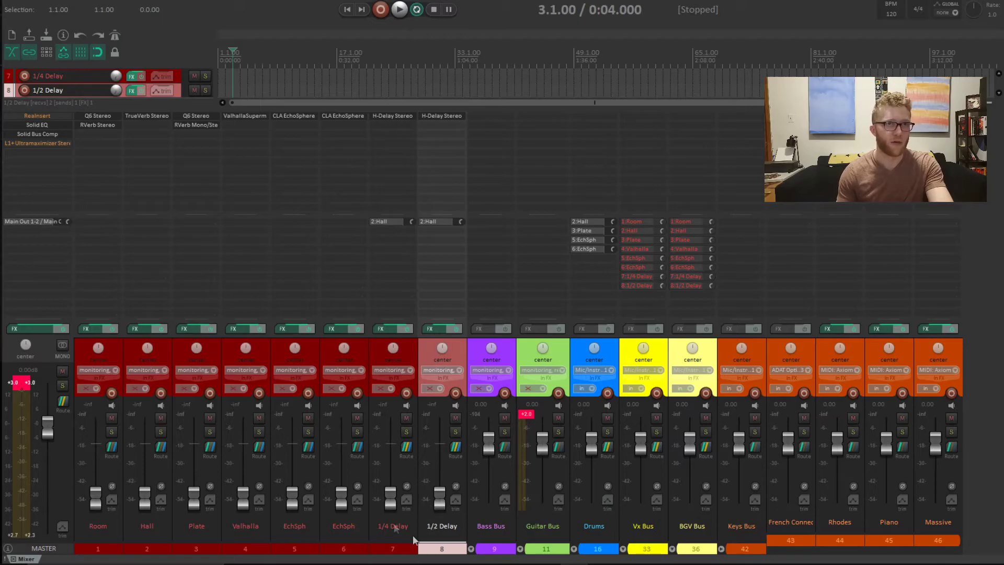
click(301, 546)
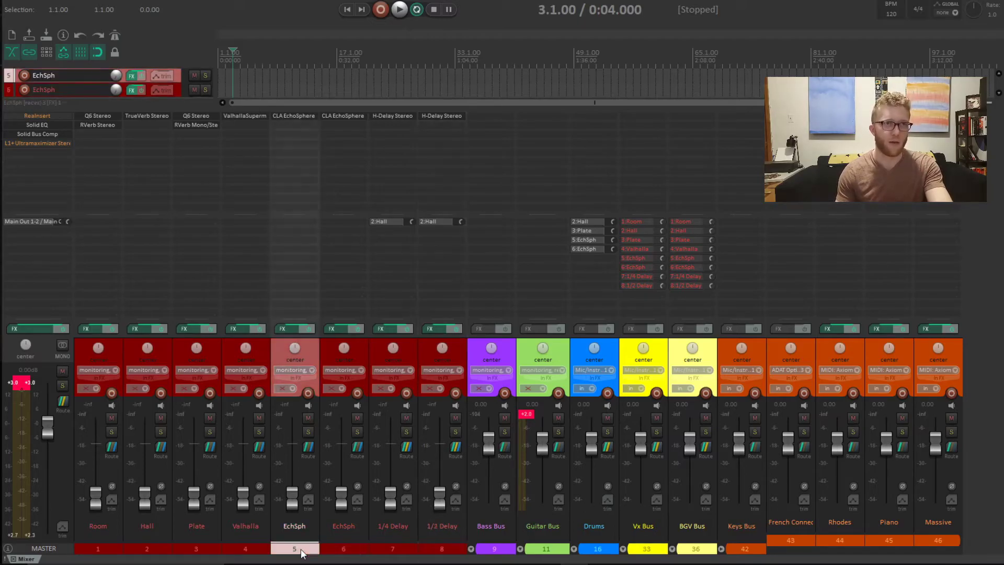
click(393, 114)
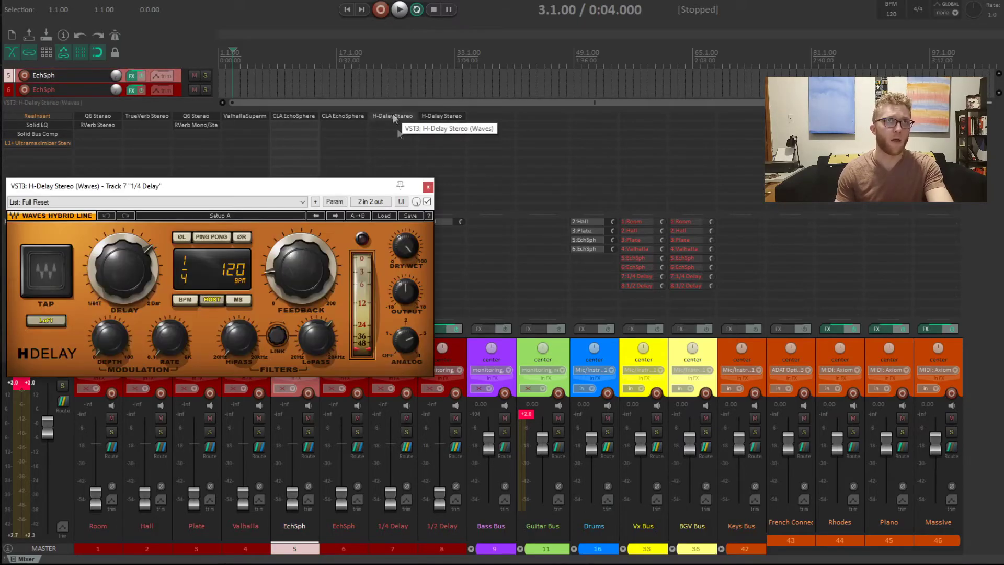
click(428, 186)
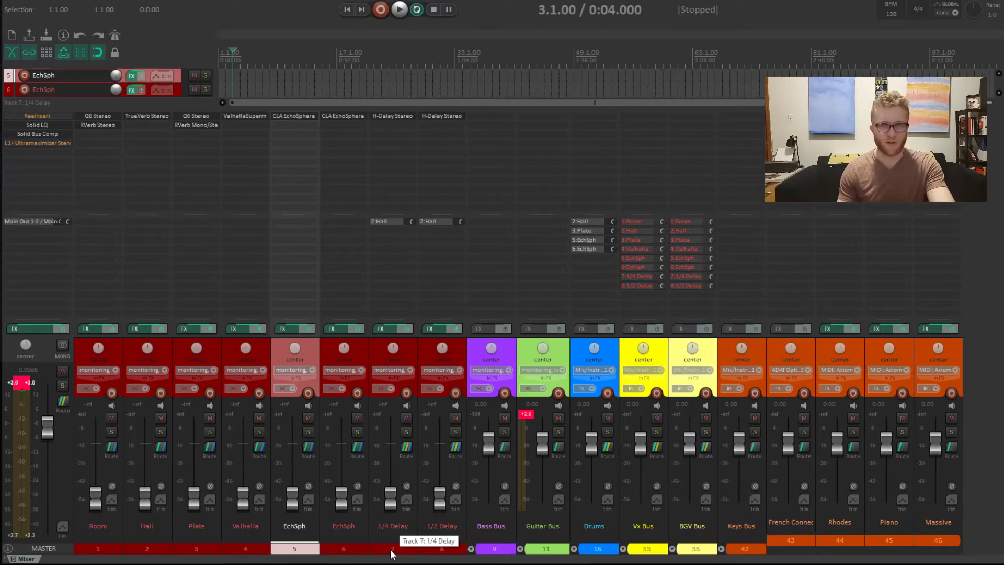
- Inspect the hardware sends and returns of the bypassed ReaInsert plug-in on the master track, closing its window again
click(38, 126)
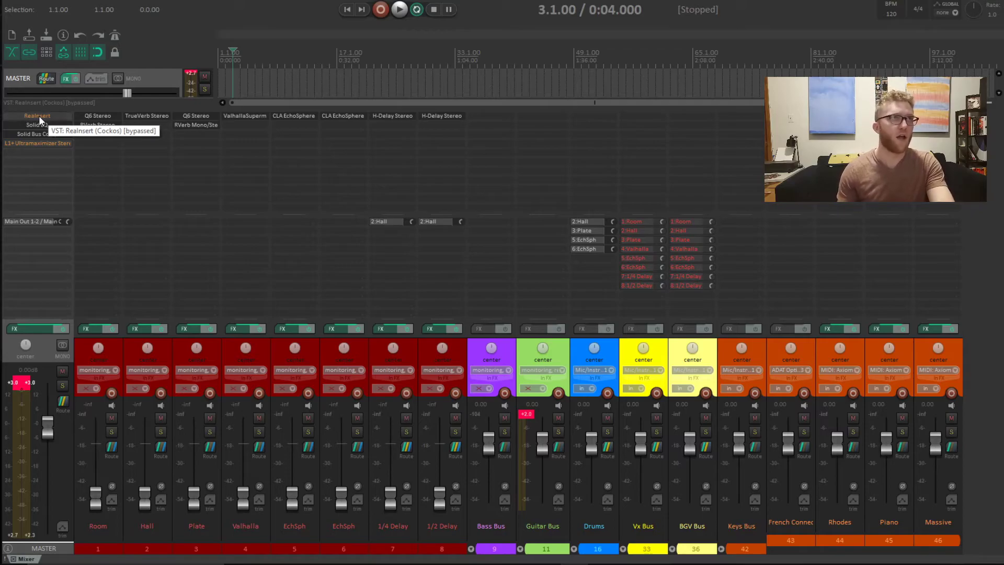
click(38, 115)
drag(195, 16, 256, 159)
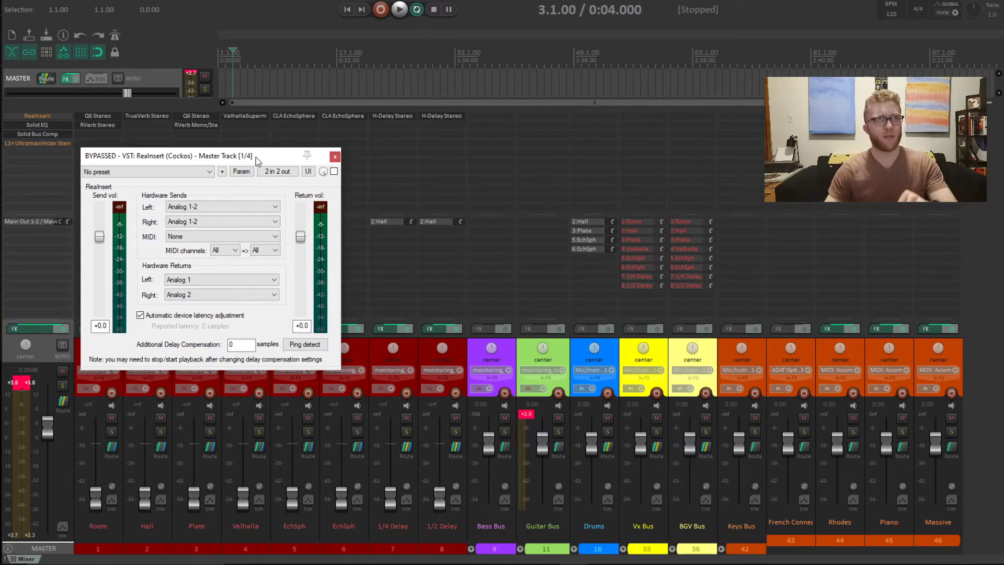
click(334, 157)
- Inspect the master track's Solid EQ and Solid Bus Comp settings in turn, closing each plug-in window
click(37, 125)
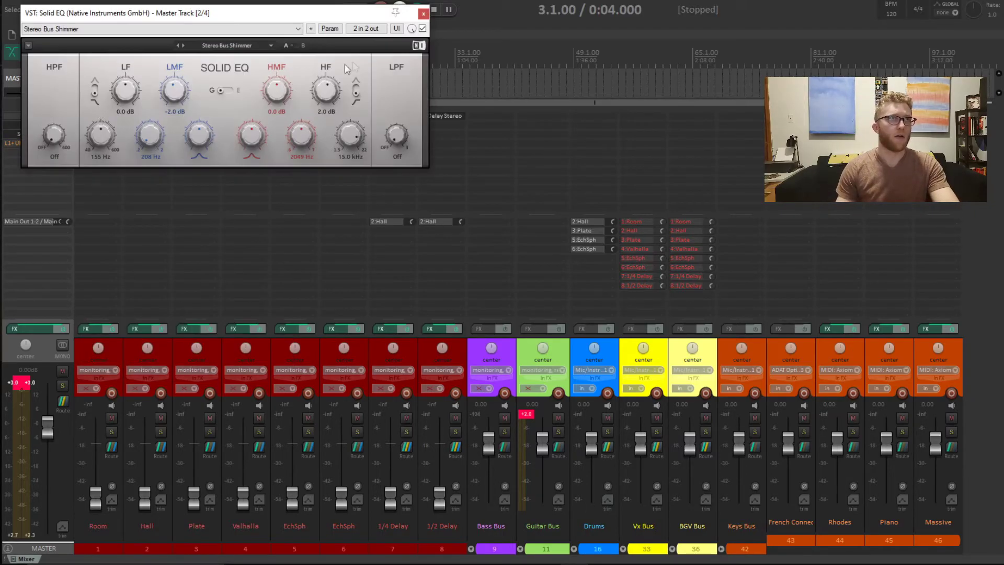
drag(303, 9, 403, 144)
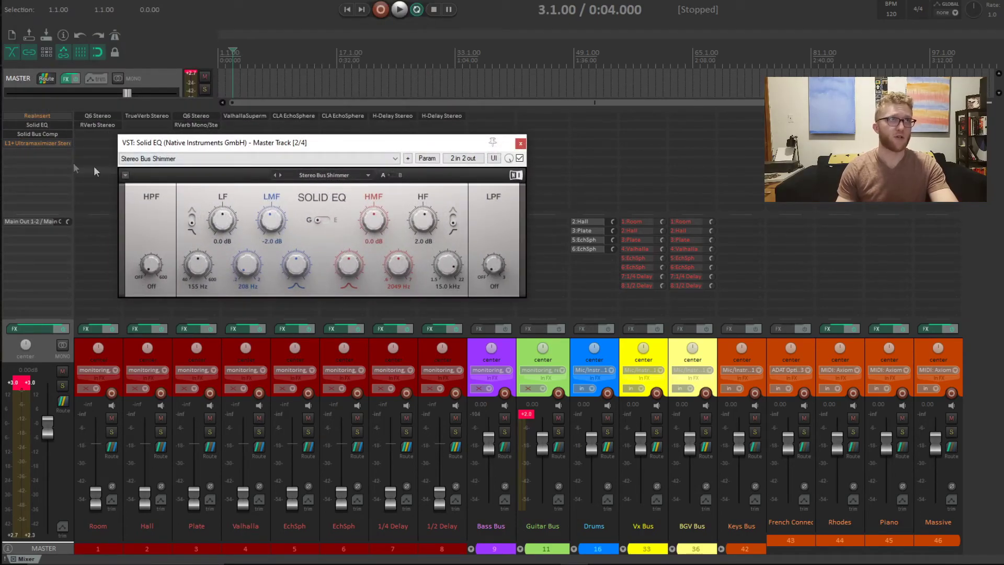
click(520, 143)
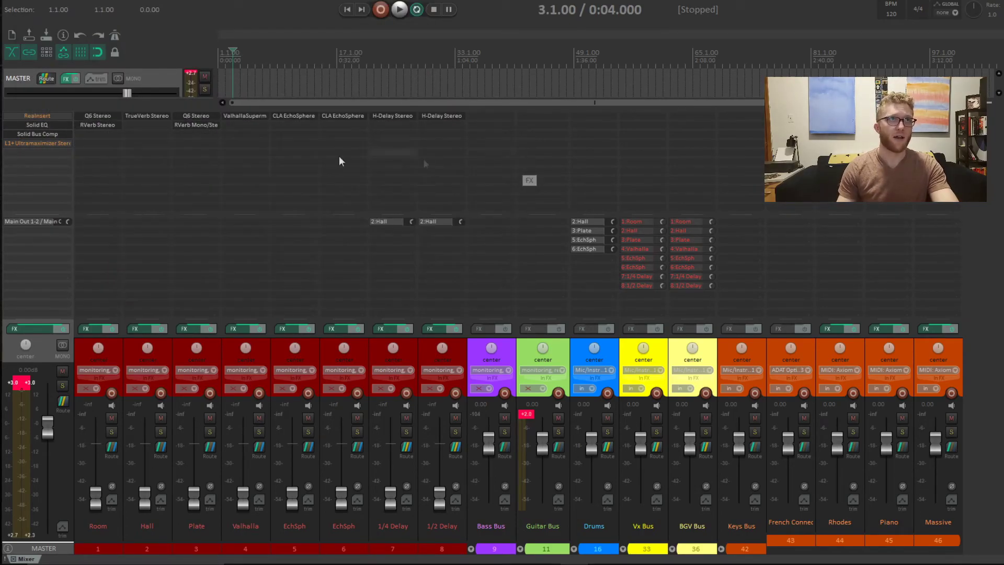
click(26, 135)
drag(281, 10, 376, 214)
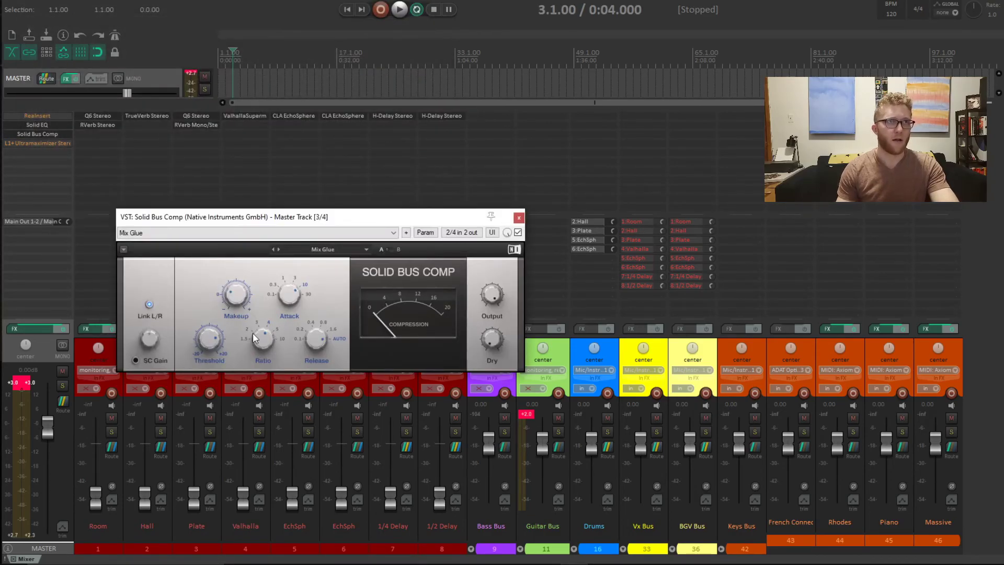
click(519, 218)
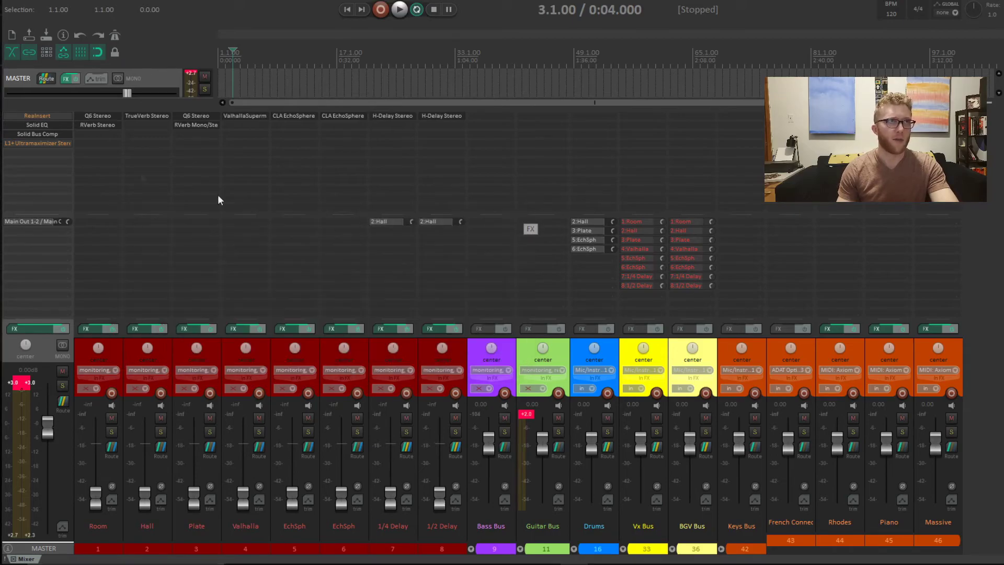
- Inspect the threshold and ceiling settings of the bypassed L1+ Ultramaximizer on the master track, closing its window again
click(14, 142)
drag(788, 111, 336, 174)
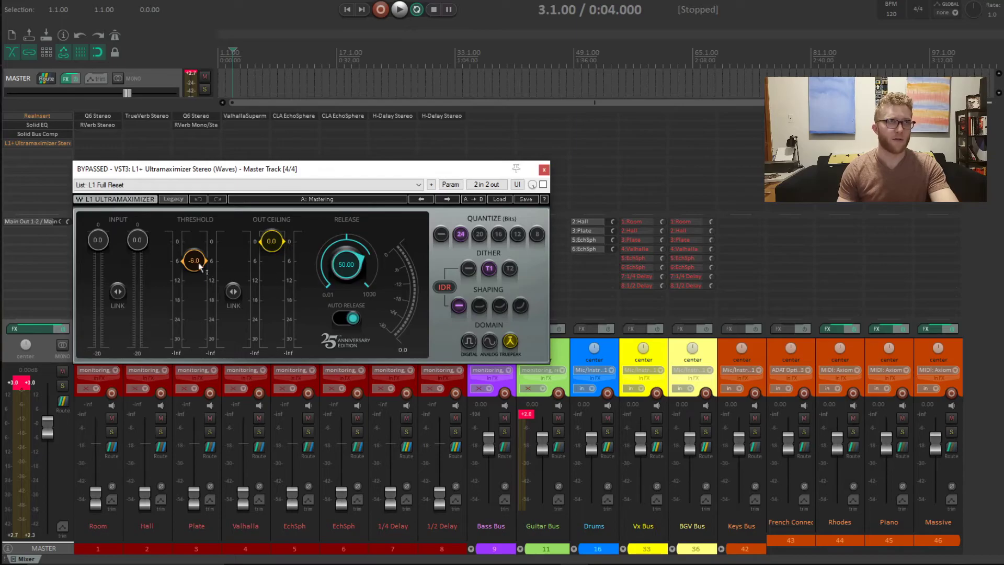
click(50, 141)
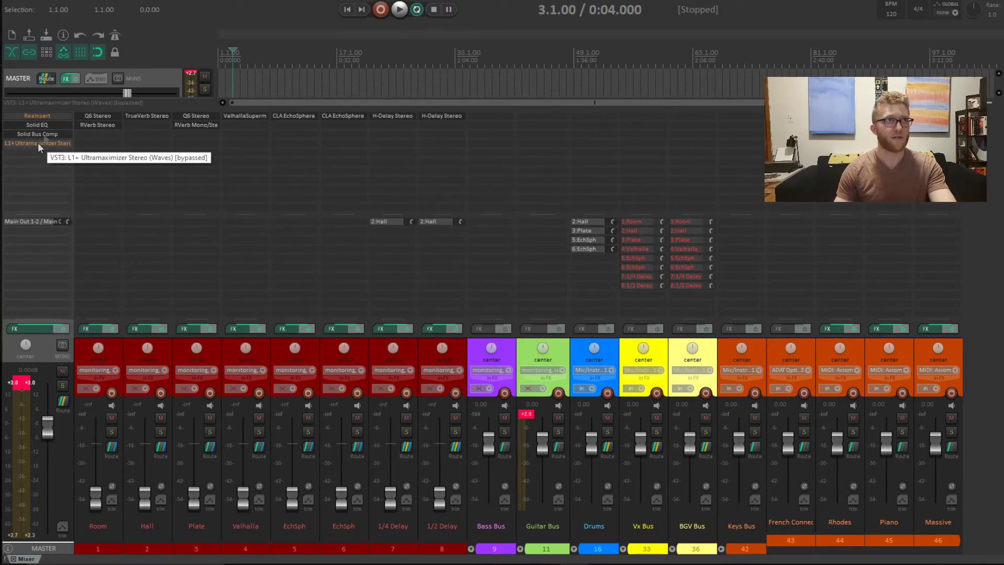